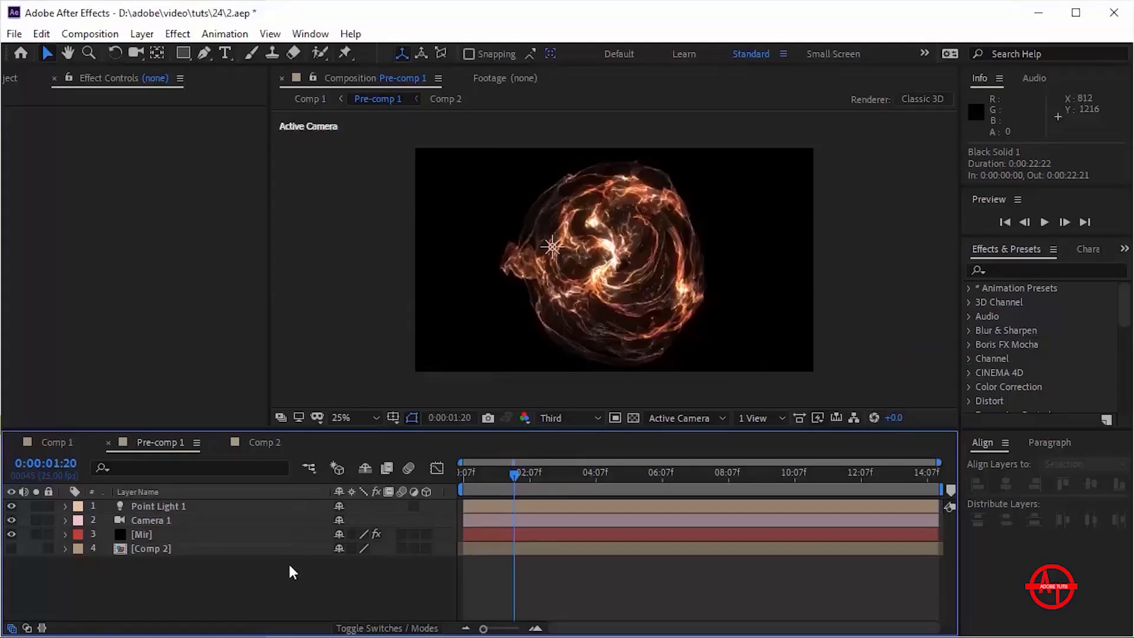
Step: Start a new composition with a frame size of 1920 × 1080 px
{"action": "left_click", "coordinate": [101, 33]}
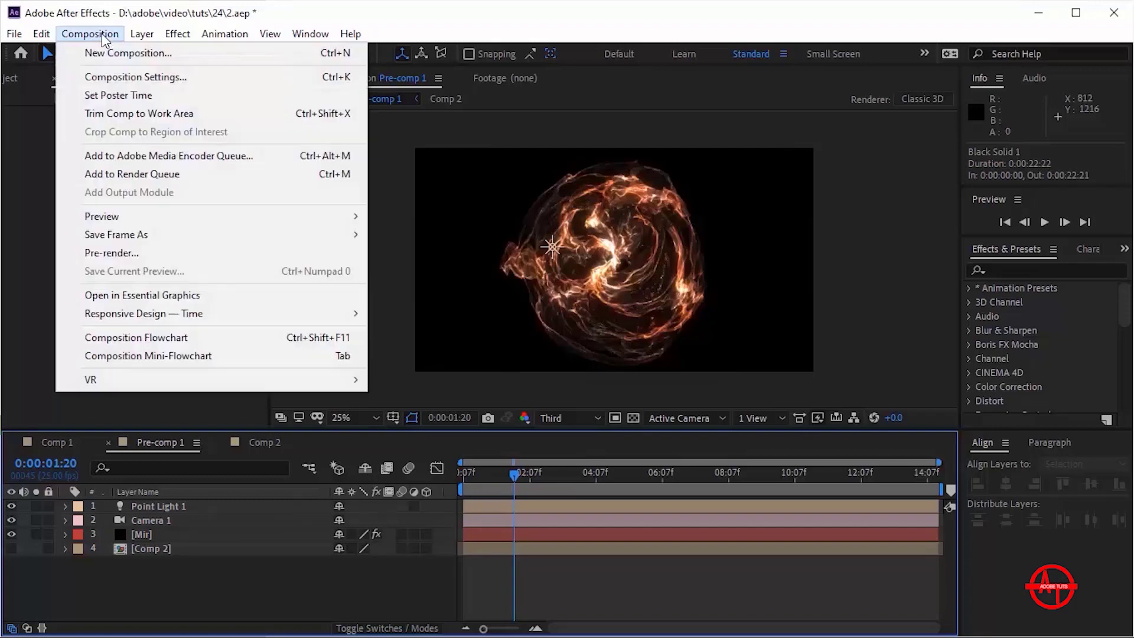
{"action": "left_click", "coordinate": [111, 51]}
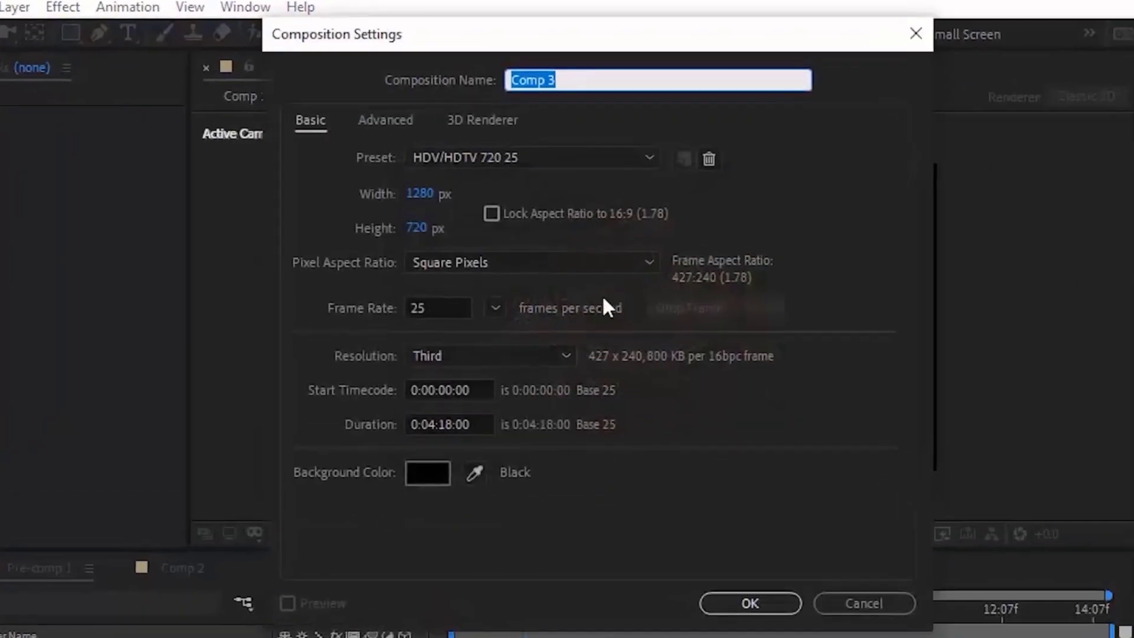
{"action": "left_click", "coordinate": [420, 193]}
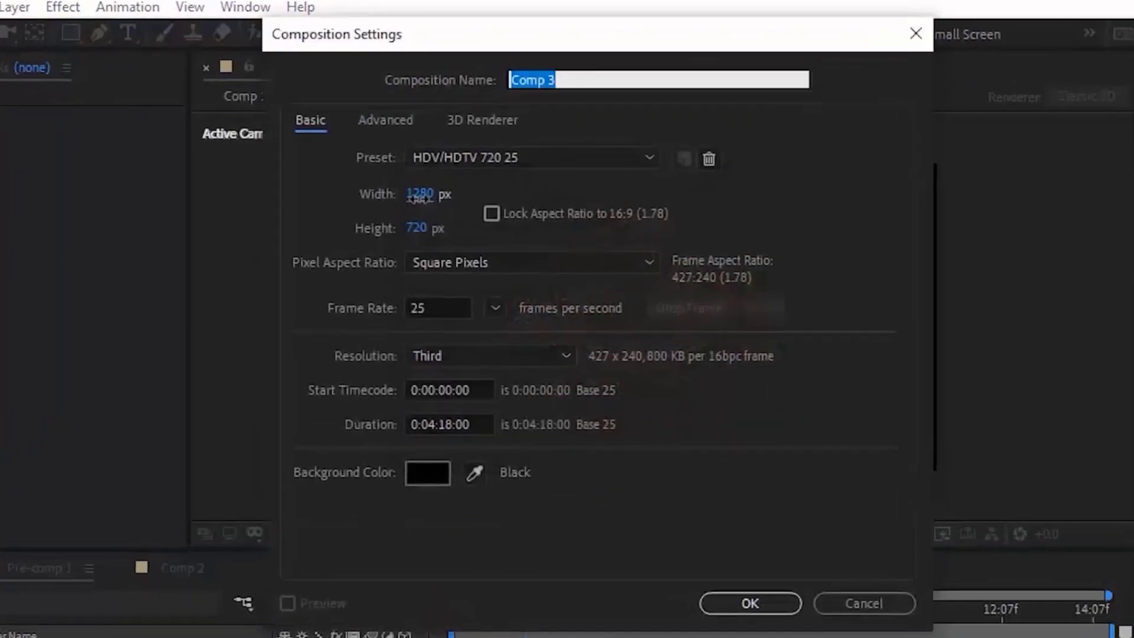
{"action": "type", "text": "1920"}
{"action": "key", "text": "Tab"}
{"action": "type", "text": "1080"}
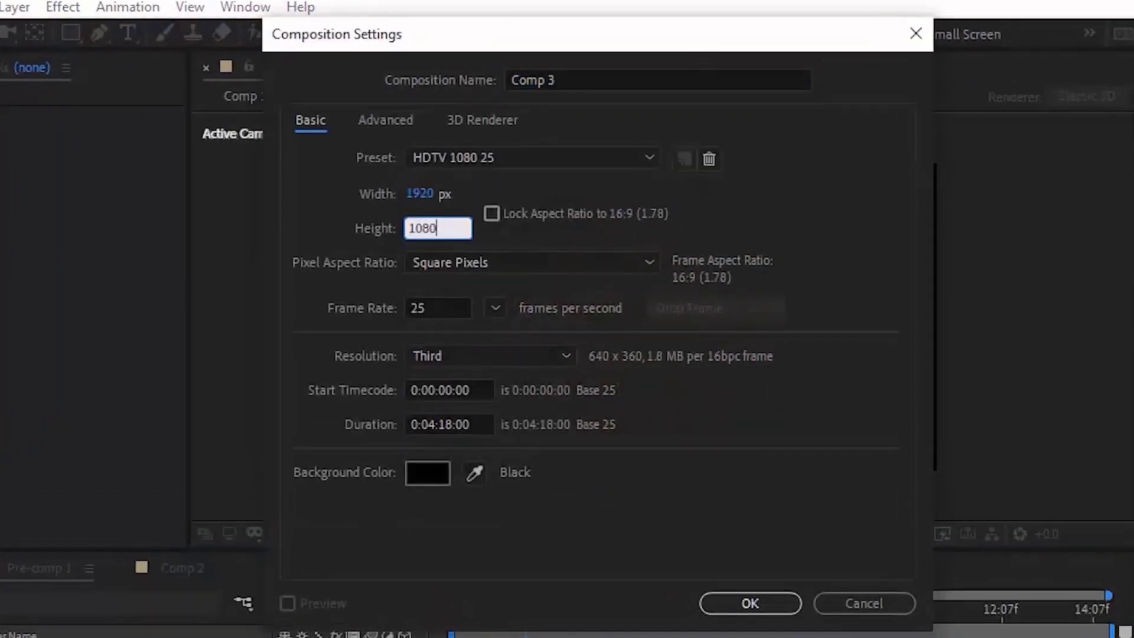
Step: Set the new composition's duration to 0:00:10:00, name it Final and create it
{"action": "key", "text": "Tab"}
{"action": "key", "text": "Tab"}
{"action": "key", "text": "Tab"}
{"action": "key", "text": "Tab"}
{"action": "key", "text": "Home"}
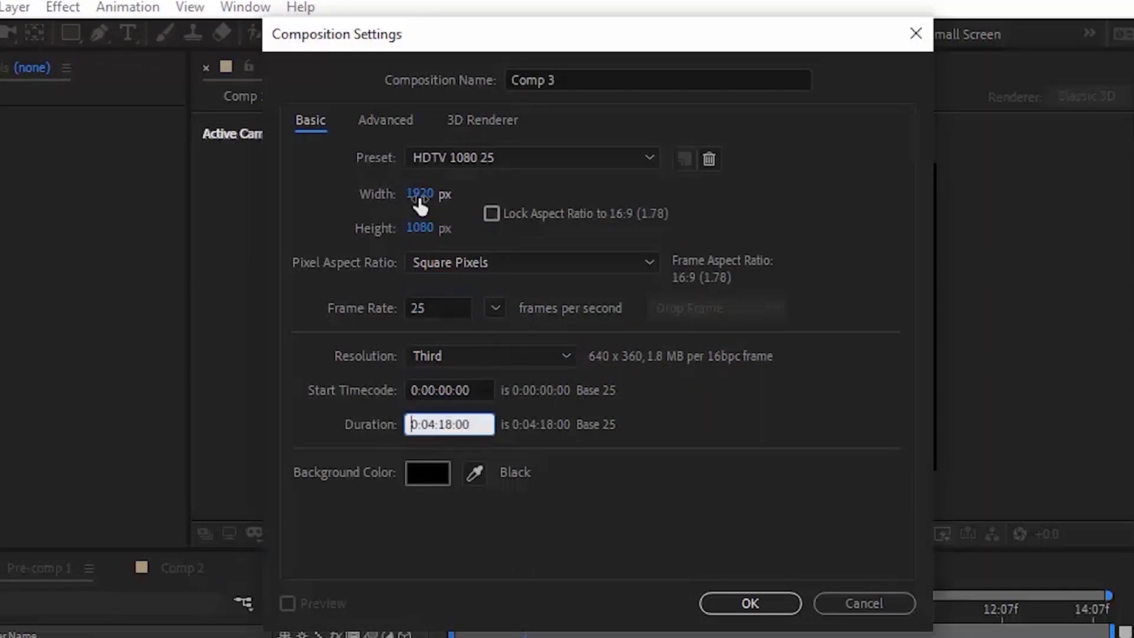
{"action": "type", "text": "0:10"}
{"action": "double_click", "coordinate": [620, 81]}
{"action": "key", "text": "BackSpace"}
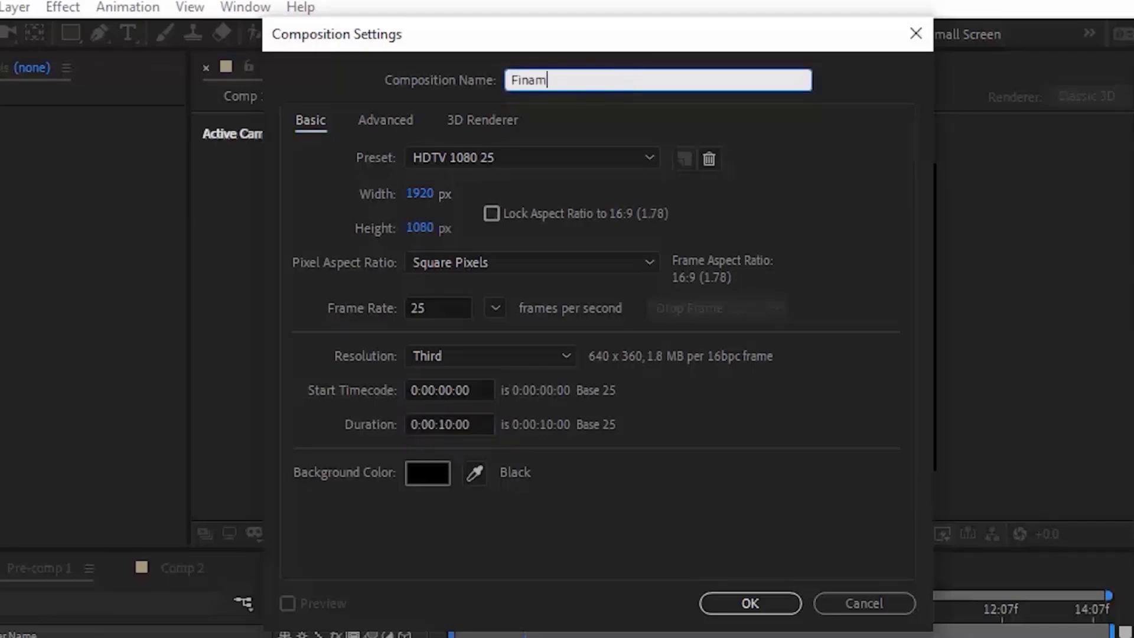
{"action": "key", "text": "Return"}
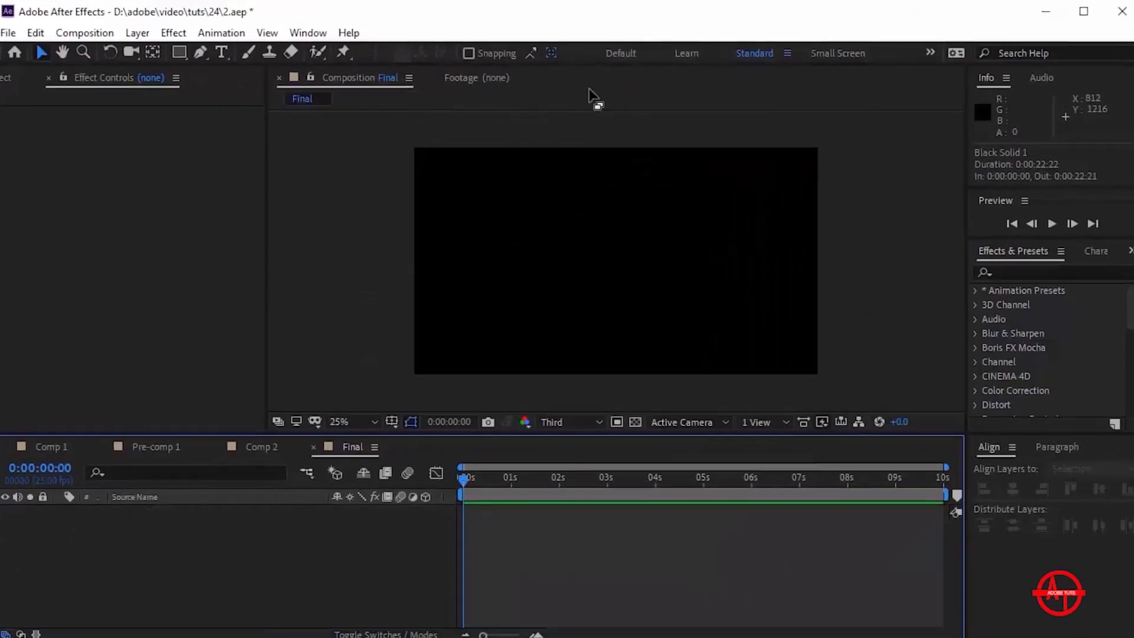
Step: Add a white 1920 × 1080 px solid named Texture to the Final composition
{"action": "right_click", "coordinate": [331, 561]}
{"action": "mouse_move", "coordinate": [473, 387]}
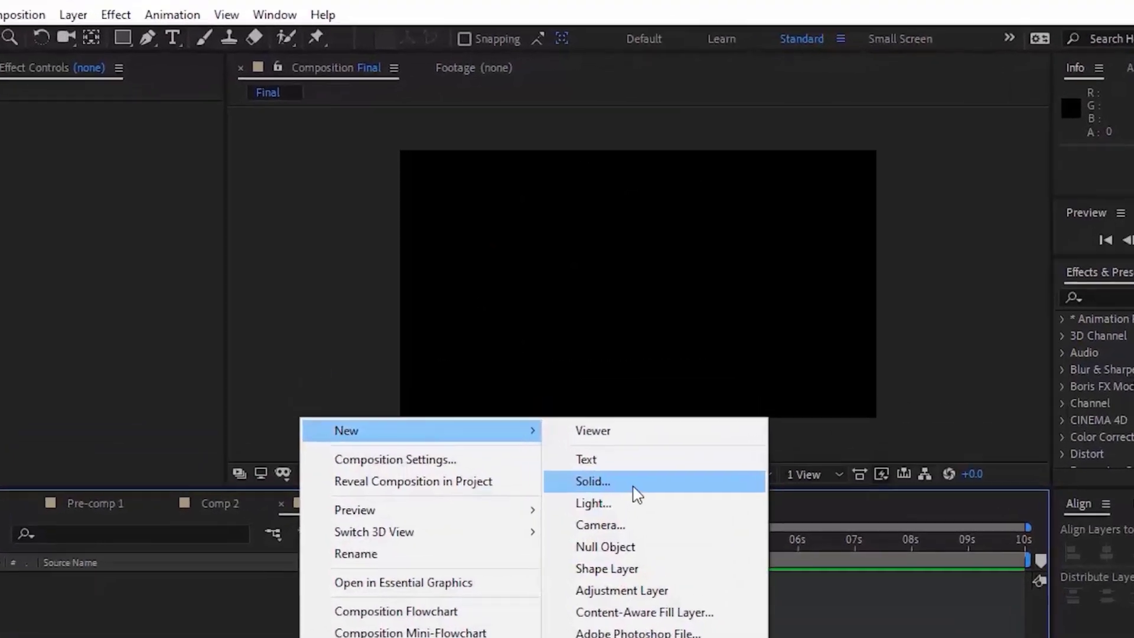
{"action": "left_click", "coordinate": [576, 423]}
{"action": "type", "text": "Texture"}
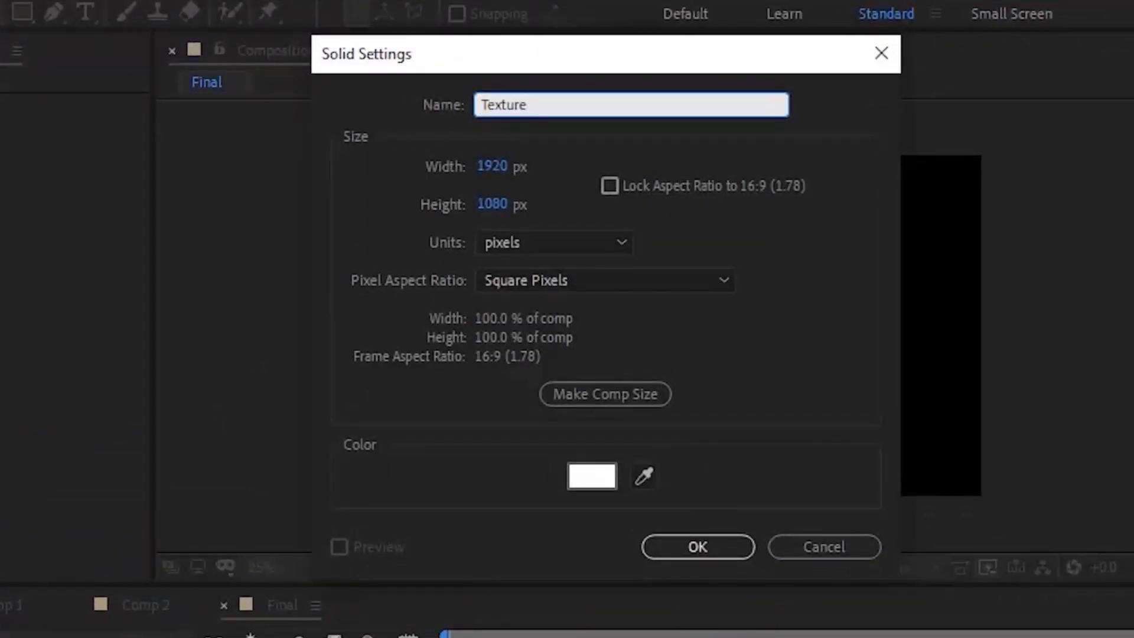
{"action": "key", "text": "Return"}
{"action": "left_click", "coordinate": [309, 600]}
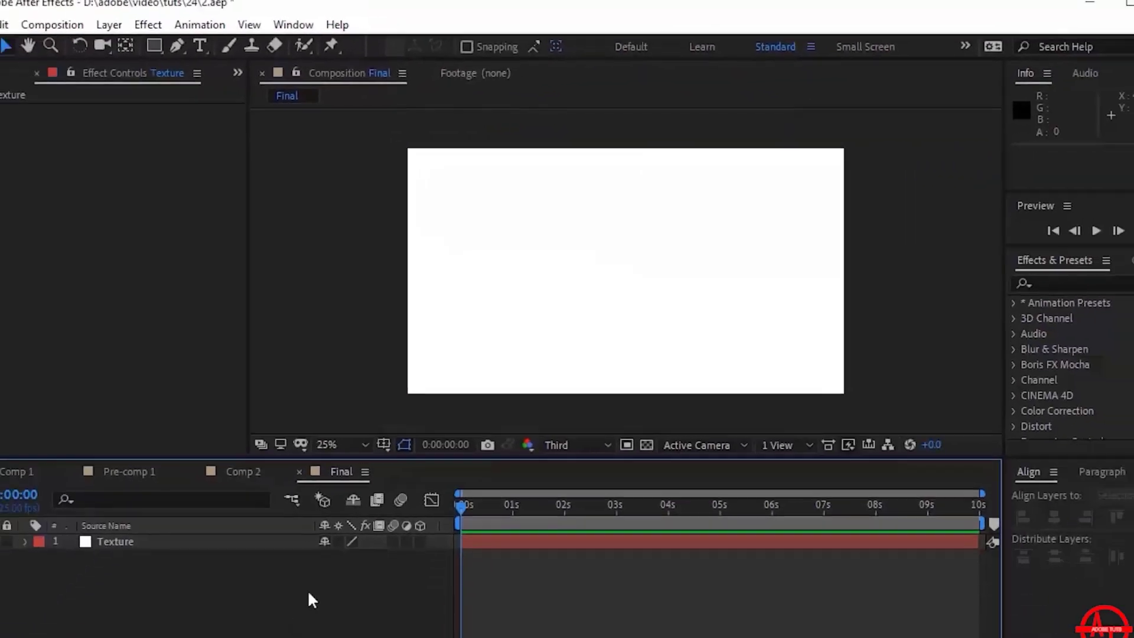
Step: Apply Gradient Ramp to the Texture layer and run the ramp horizontally from about 4, 544 to about 1916, 540
{"action": "left_click", "coordinate": [1054, 282]}
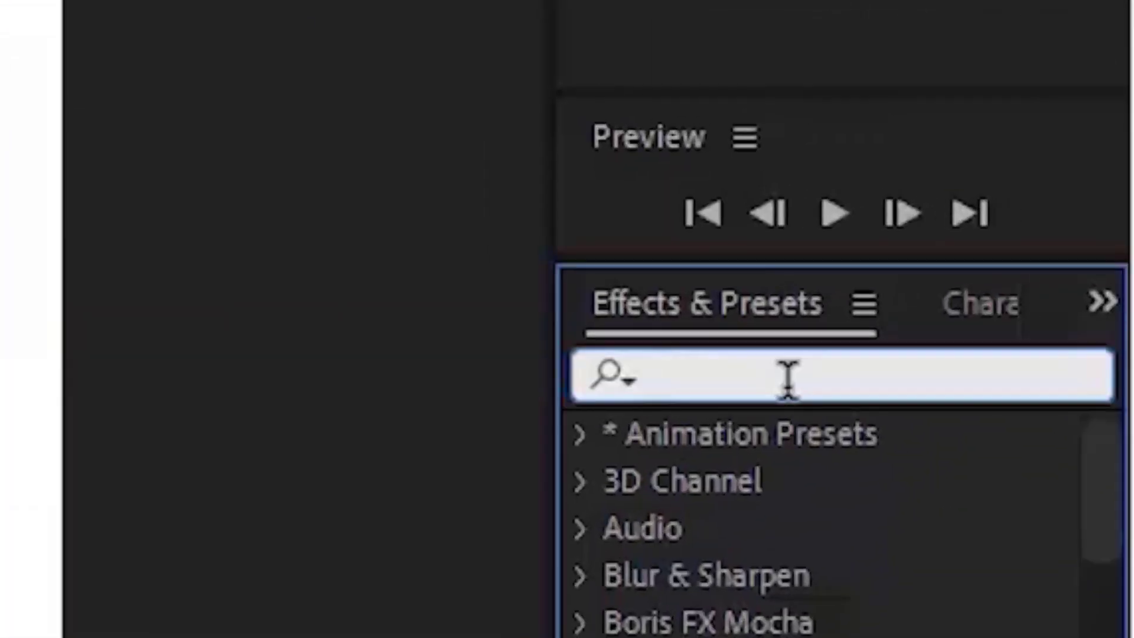
{"action": "type", "text": "gradi"}
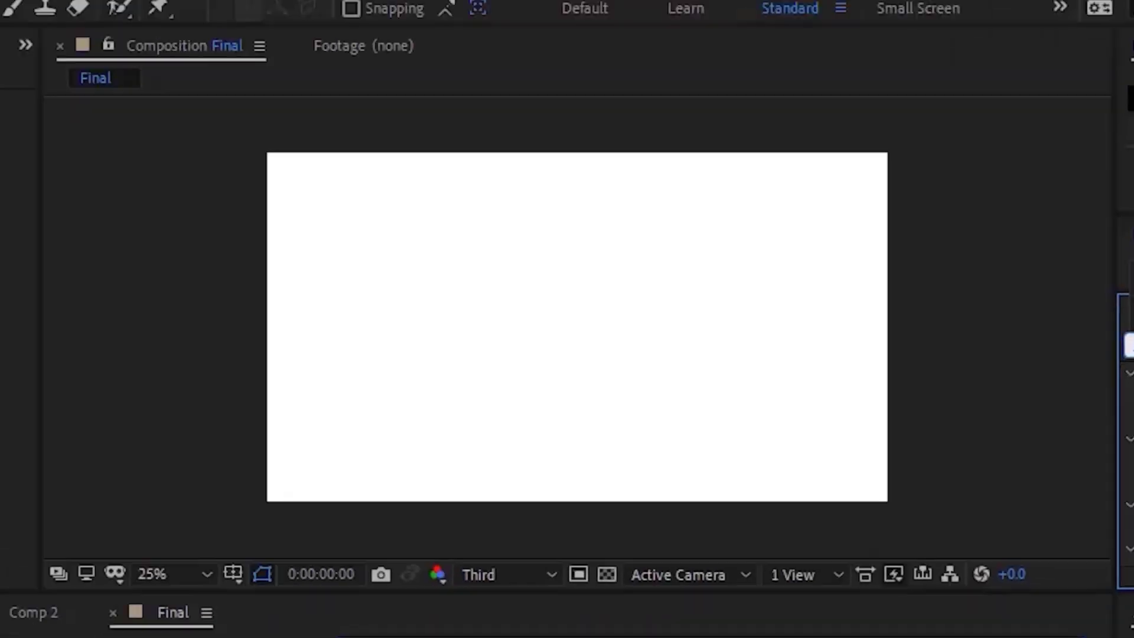
{"action": "left_click_drag", "start_coordinate": [1129, 482], "coordinate": [340, 390]}
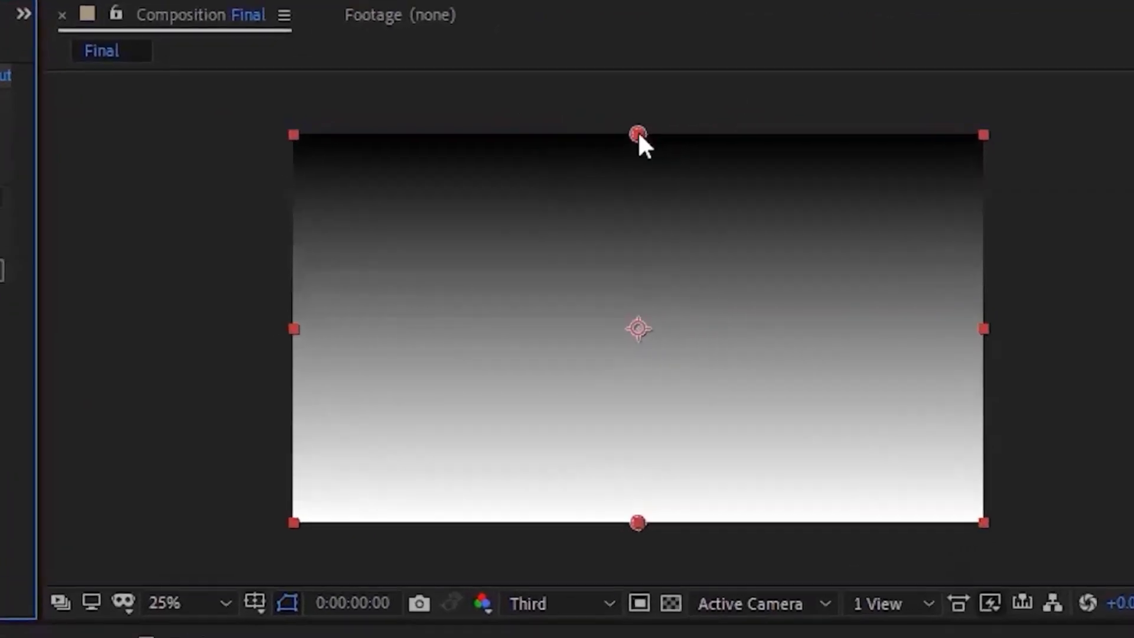
{"action": "left_click_drag", "start_coordinate": [637, 135], "coordinate": [295, 334]}
{"action": "left_click_drag", "start_coordinate": [583, 549], "coordinate": [980, 347]}
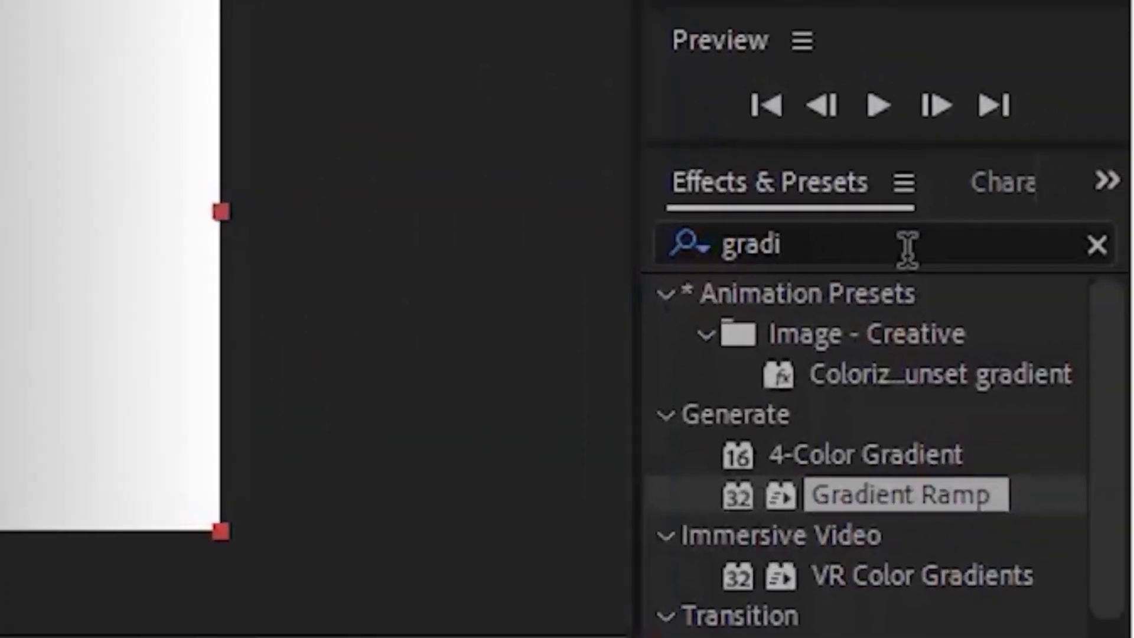
Step: Find the Colorama effect and apply it to the Texture layer
{"action": "left_click", "coordinate": [906, 250]}
{"action": "key", "text": "ctrl+a"}
{"action": "key", "text": "BackSpace"}
{"action": "type", "text": "colora"}
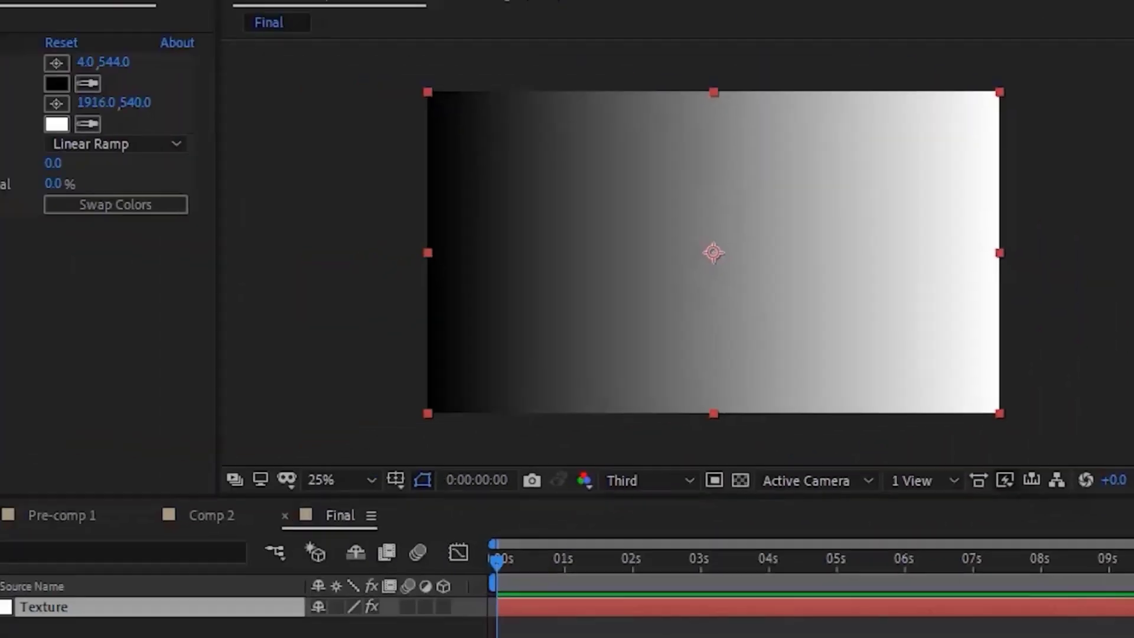
{"action": "left_click_drag", "start_coordinate": [827, 333], "coordinate": [6, 505]}
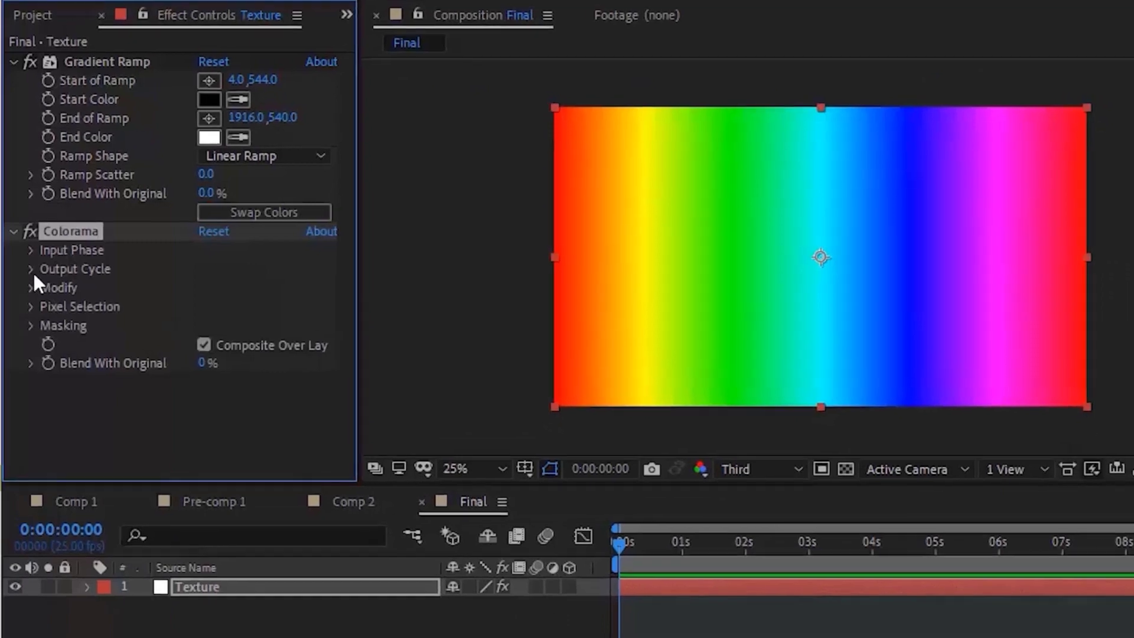
Step: Set Colorama's Output Cycle to the Copper preset palette
{"action": "left_click", "coordinate": [30, 269]}
{"action": "left_click", "coordinate": [339, 177]}
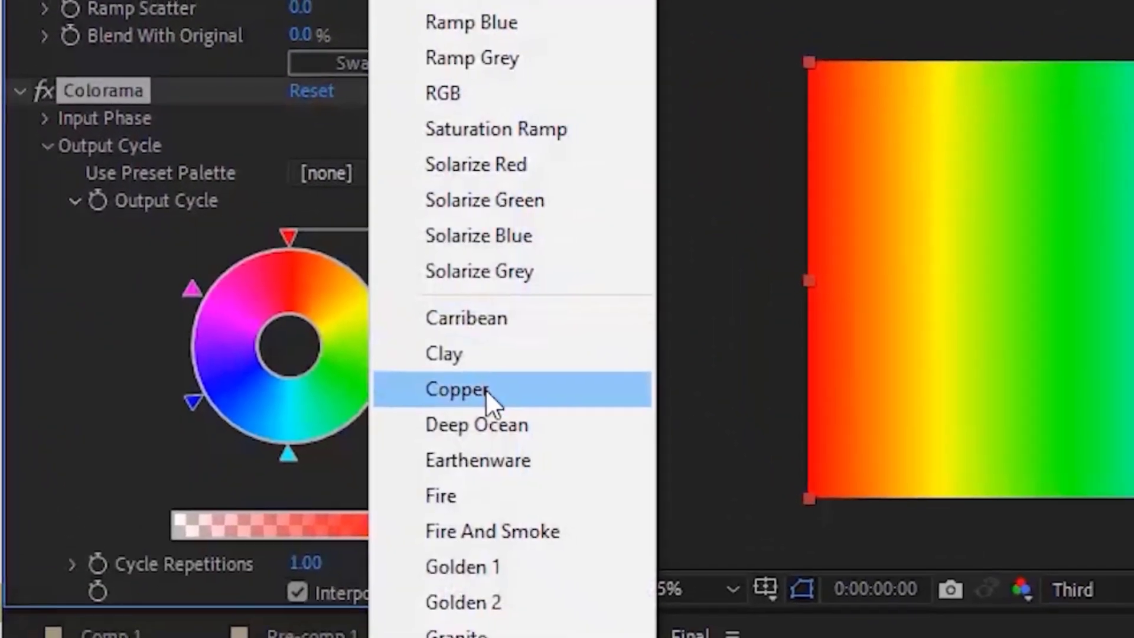
{"action": "left_click", "coordinate": [483, 392]}
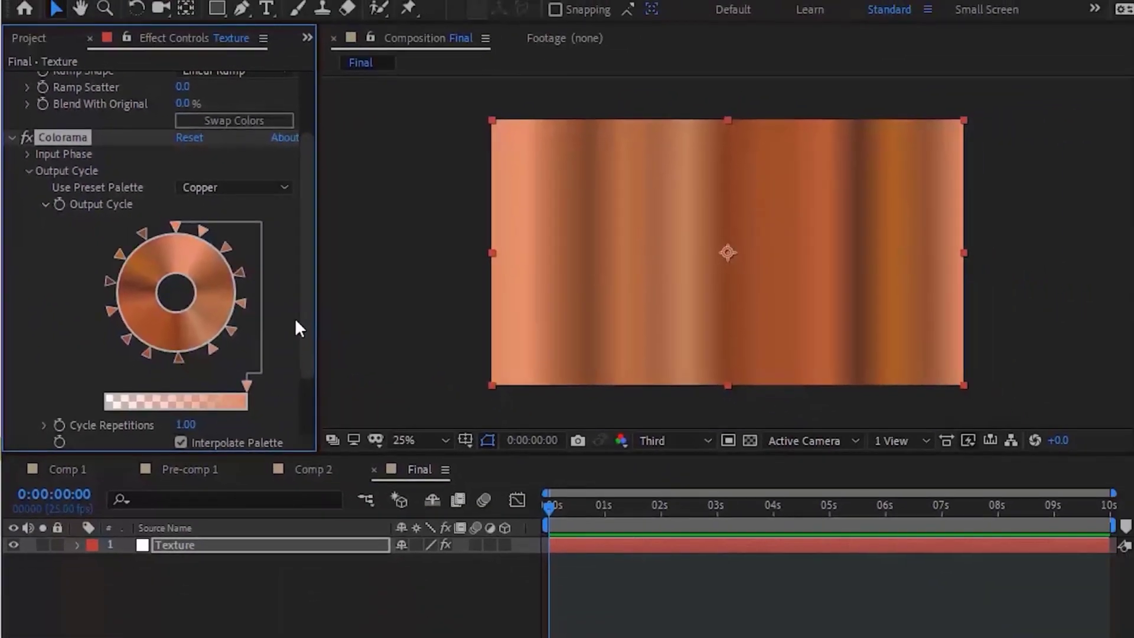
Step: Add a white 1920 × 1080 px solid named Mir above the Texture layer
{"action": "right_click", "coordinate": [165, 632]}
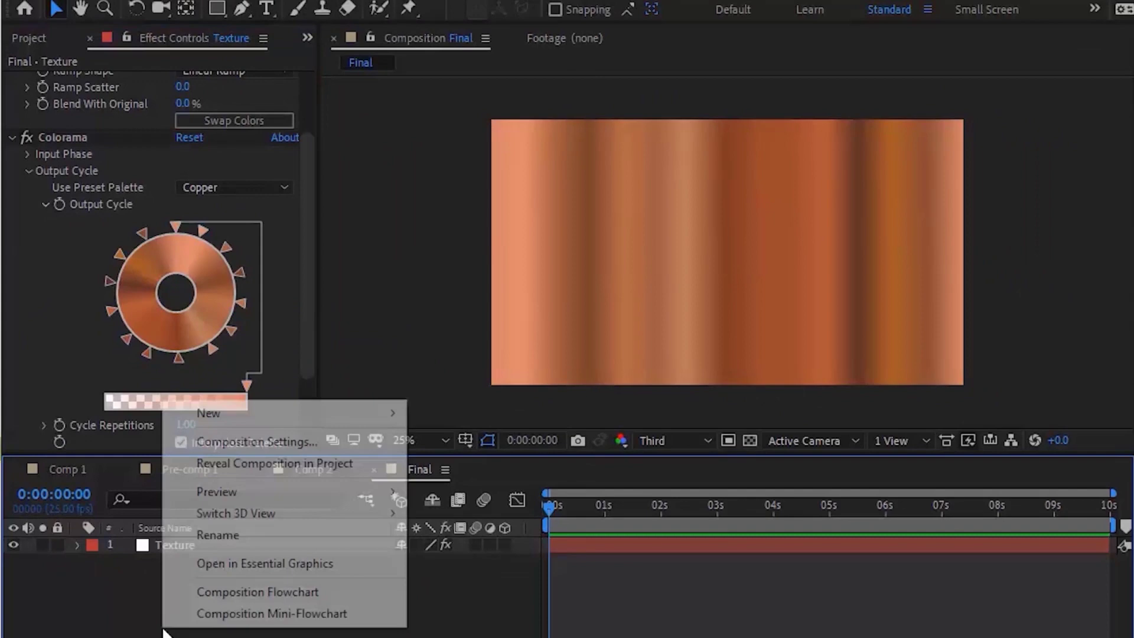
{"action": "mouse_move", "coordinate": [295, 416]}
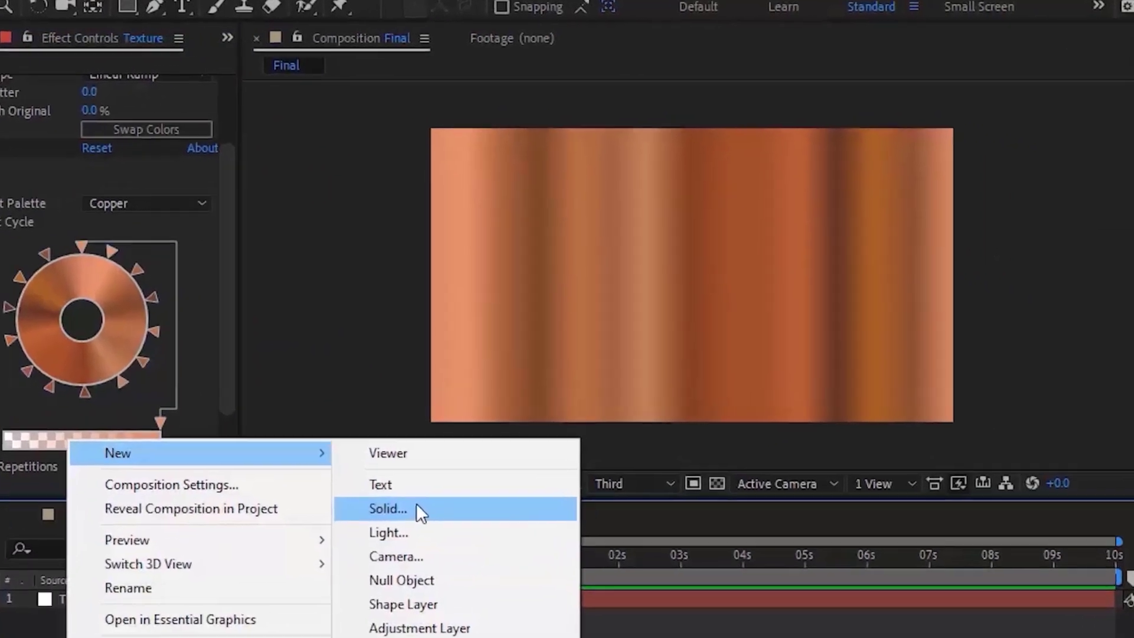
{"action": "left_click", "coordinate": [453, 463]}
{"action": "type", "text": "Mir"}
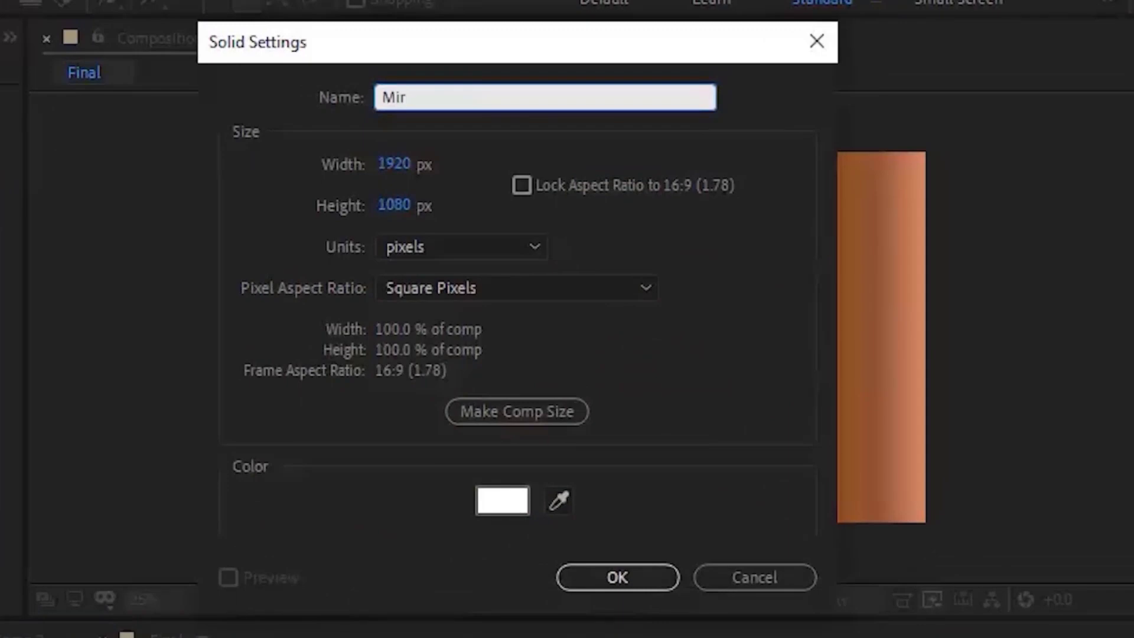
{"action": "key", "text": "Return"}
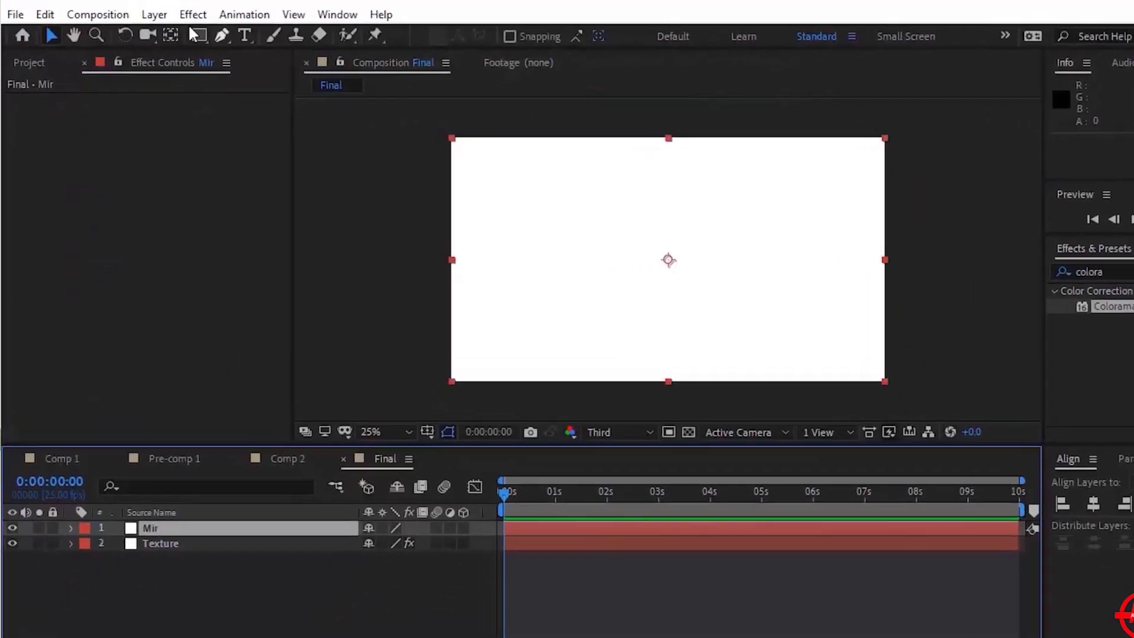
Step: Apply the RG Trapcode Mir effect to the Mir solid and hide the Texture layer
{"action": "left_click", "coordinate": [193, 14]}
{"action": "mouse_move", "coordinate": [416, 480]}
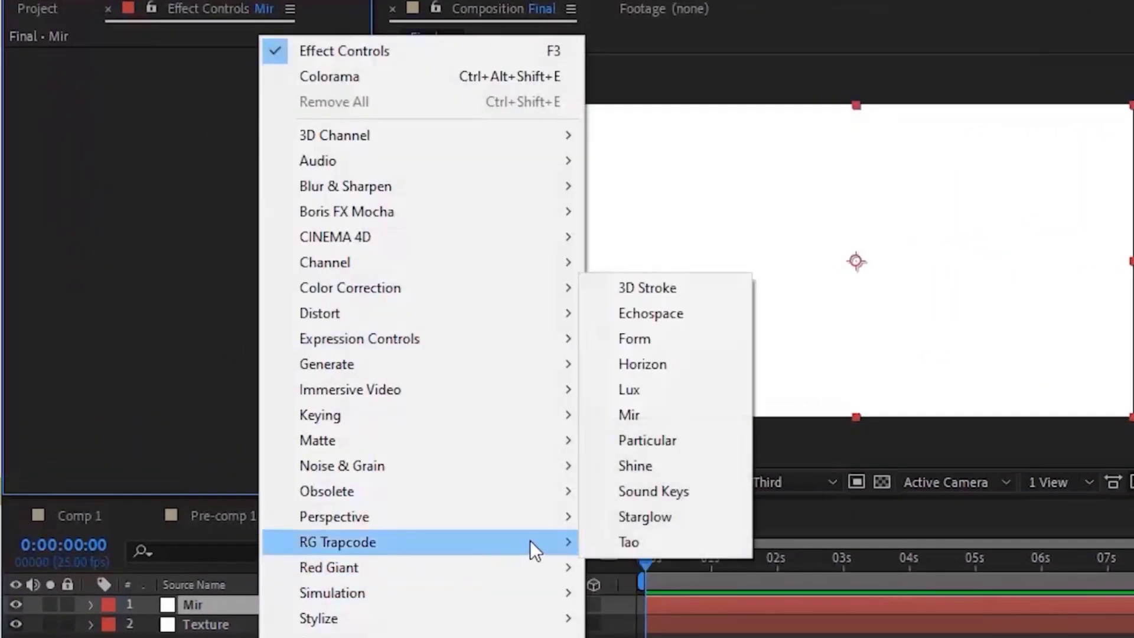
{"action": "left_click", "coordinate": [660, 416]}
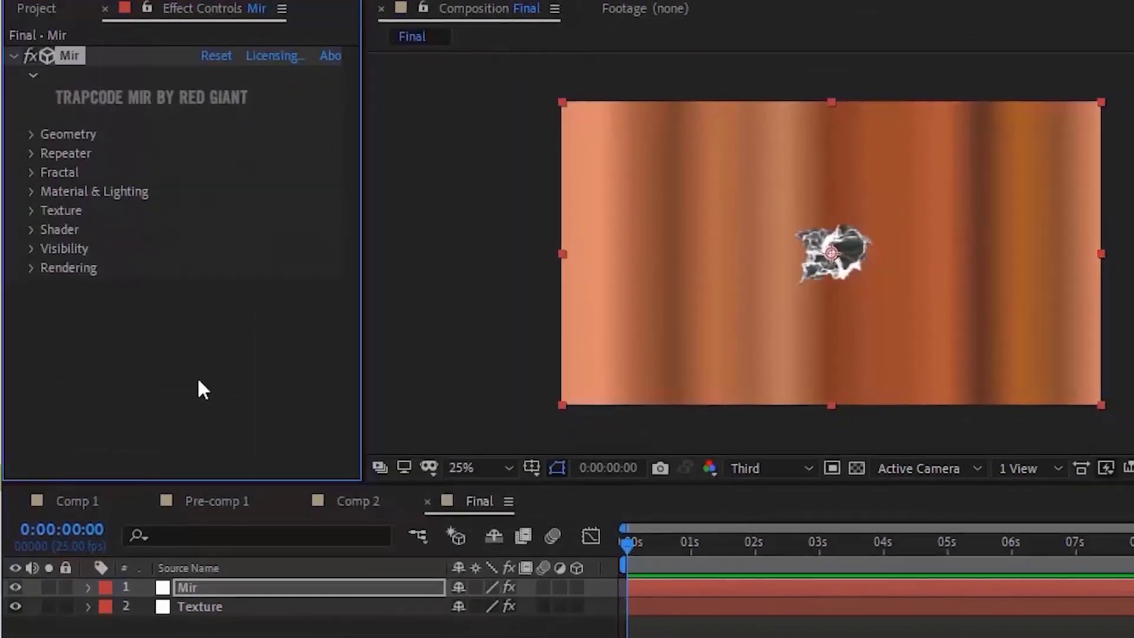
{"action": "left_click", "coordinate": [765, 542]}
{"action": "left_click", "coordinate": [16, 606]}
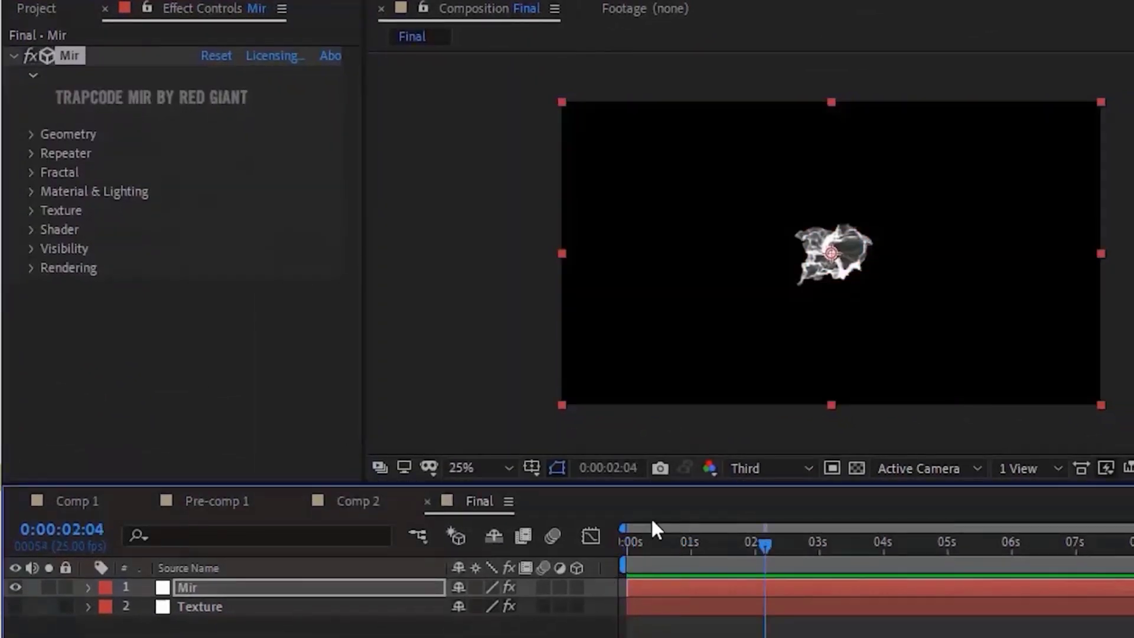
Step: Set Mir's texture layer to Texture with Effects as its source, and move the current time to 0:00:01:15
{"action": "left_click", "coordinate": [735, 546]}
{"action": "left_click", "coordinate": [35, 210]}
{"action": "left_click", "coordinate": [224, 229]}
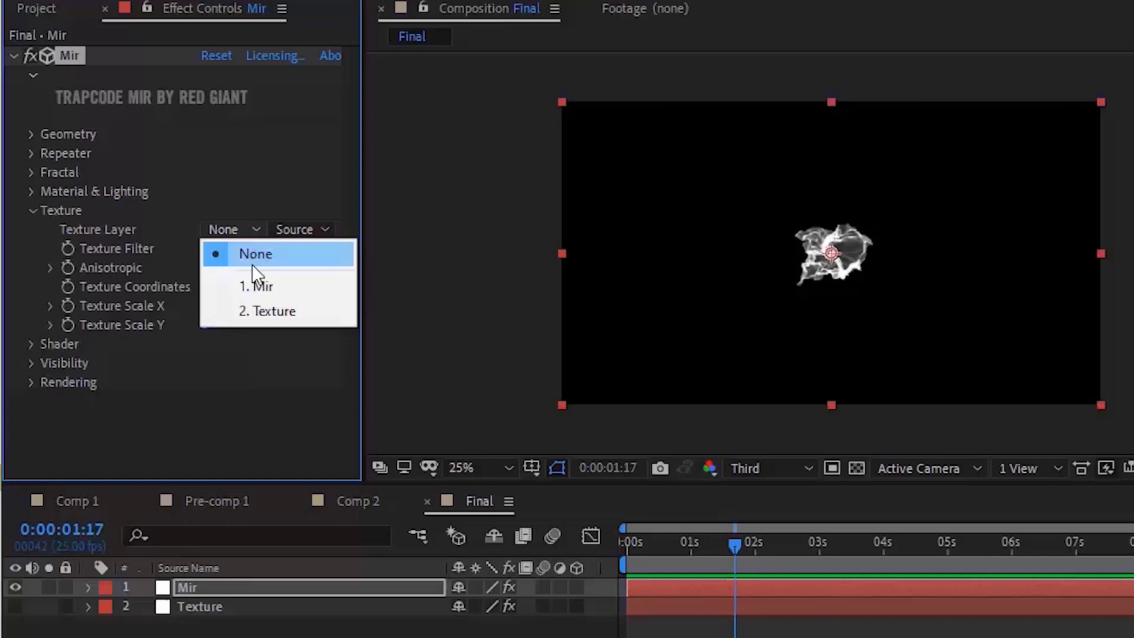
{"action": "left_click", "coordinate": [268, 309]}
{"action": "mouse_move", "coordinate": [697, 544]}
{"action": "left_mouse_down"}
{"action": "mouse_move", "coordinate": [796, 551]}
{"action": "mouse_move", "coordinate": [711, 547]}
{"action": "left_mouse_up"}
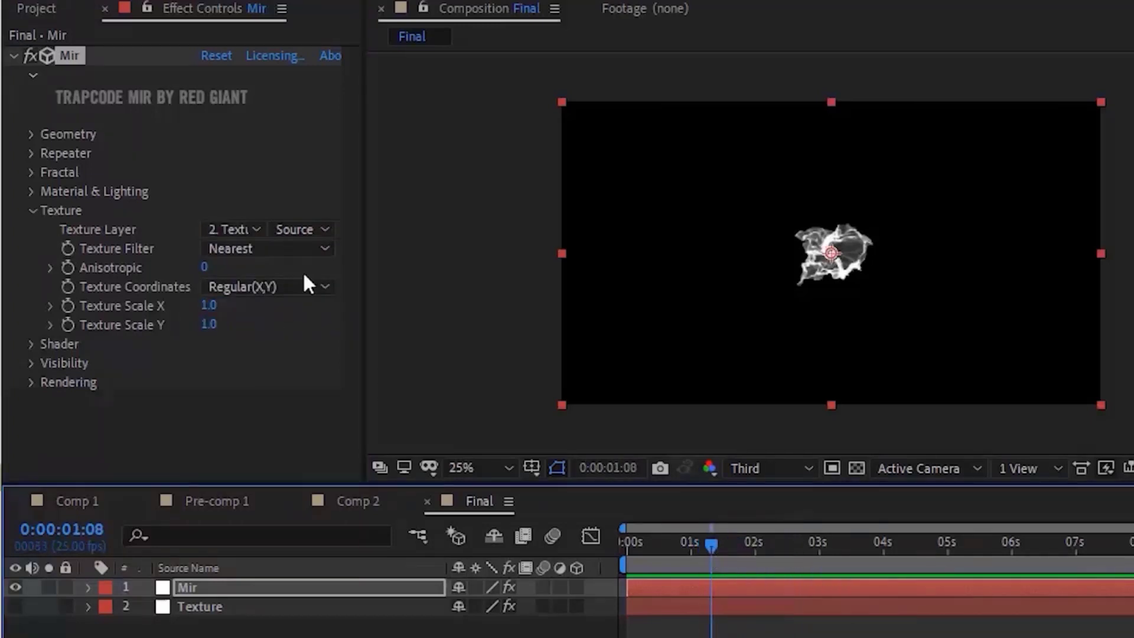
{"action": "left_click", "coordinate": [324, 229]}
{"action": "left_click", "coordinate": [339, 301]}
{"action": "left_click", "coordinate": [729, 543]}
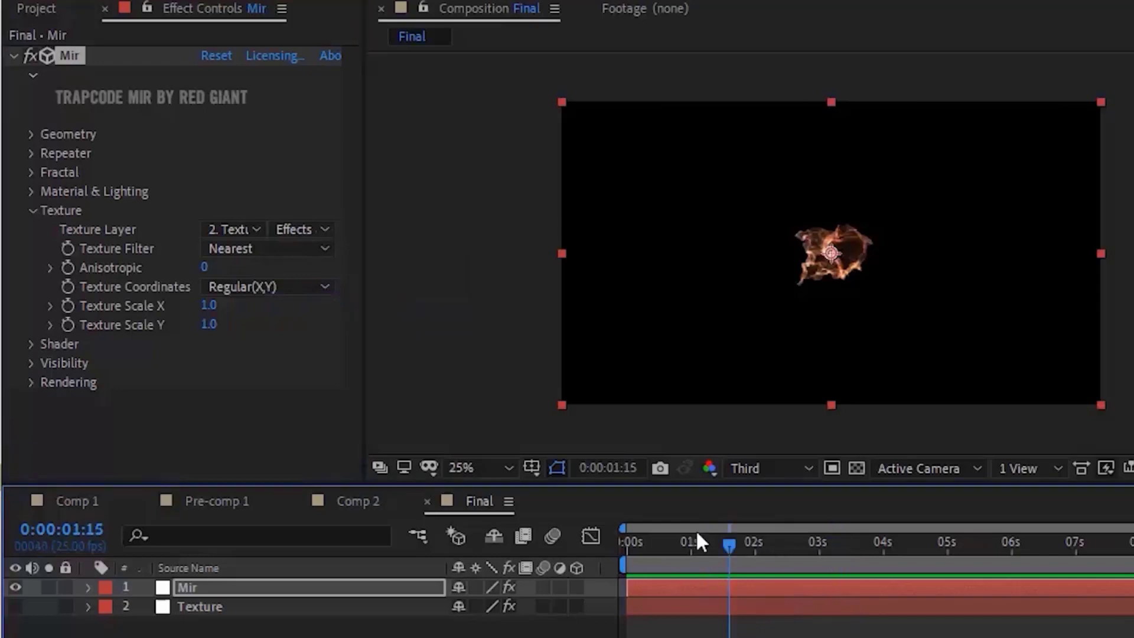
Step: Set the composition preview to Full resolution at 100% magnification and close the Comp 2 timeline
{"action": "left_click", "coordinate": [762, 468]}
{"action": "left_click", "coordinate": [759, 519]}
{"action": "key", "text": "comma"}
{"action": "key", "text": "period"}
{"action": "key", "text": "period"}
{"action": "key", "text": "period"}
{"action": "key", "text": "period"}
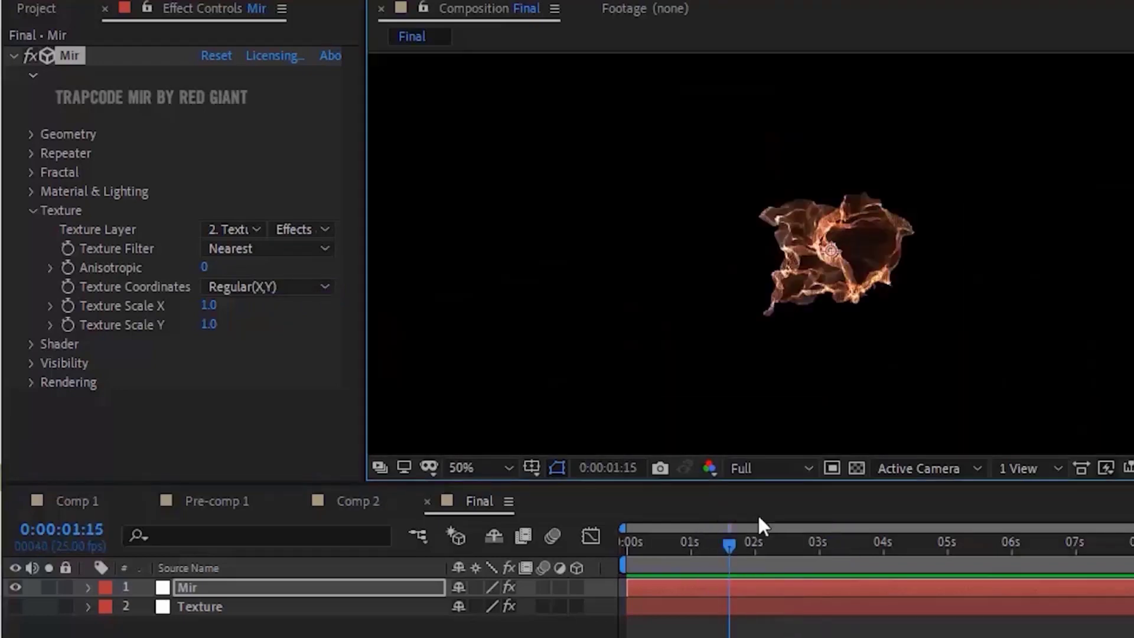
{"action": "left_click", "coordinate": [30, 210]}
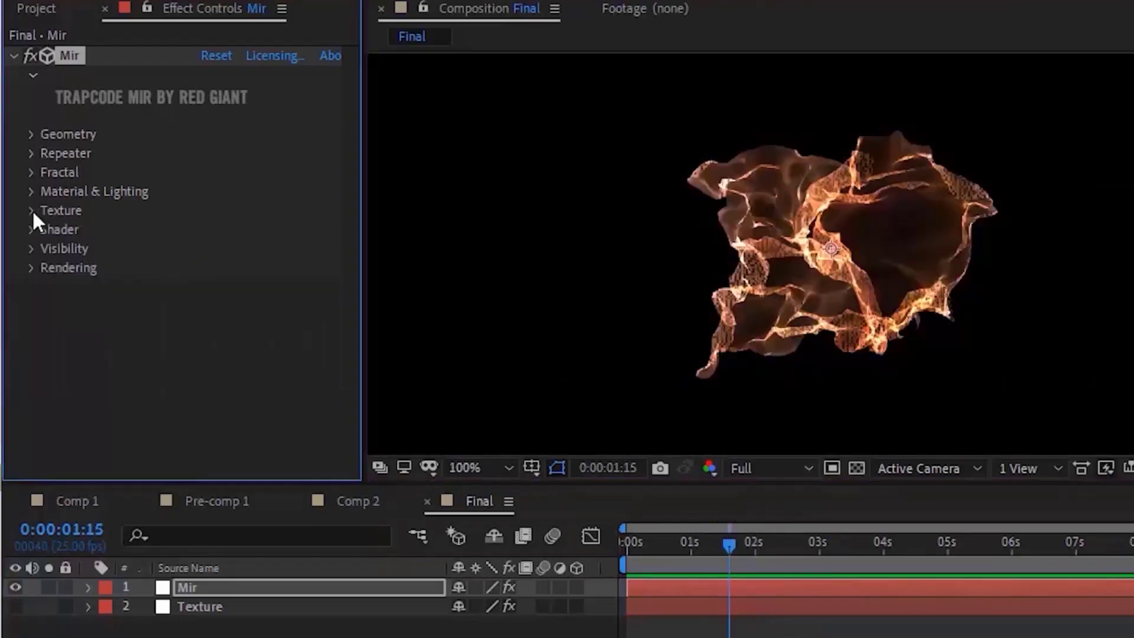
{"action": "left_click", "coordinate": [299, 501]}
Step: Set Vertices X and Vertices Y in Mir's Geometry settings to 450
{"action": "left_click", "coordinate": [29, 134]}
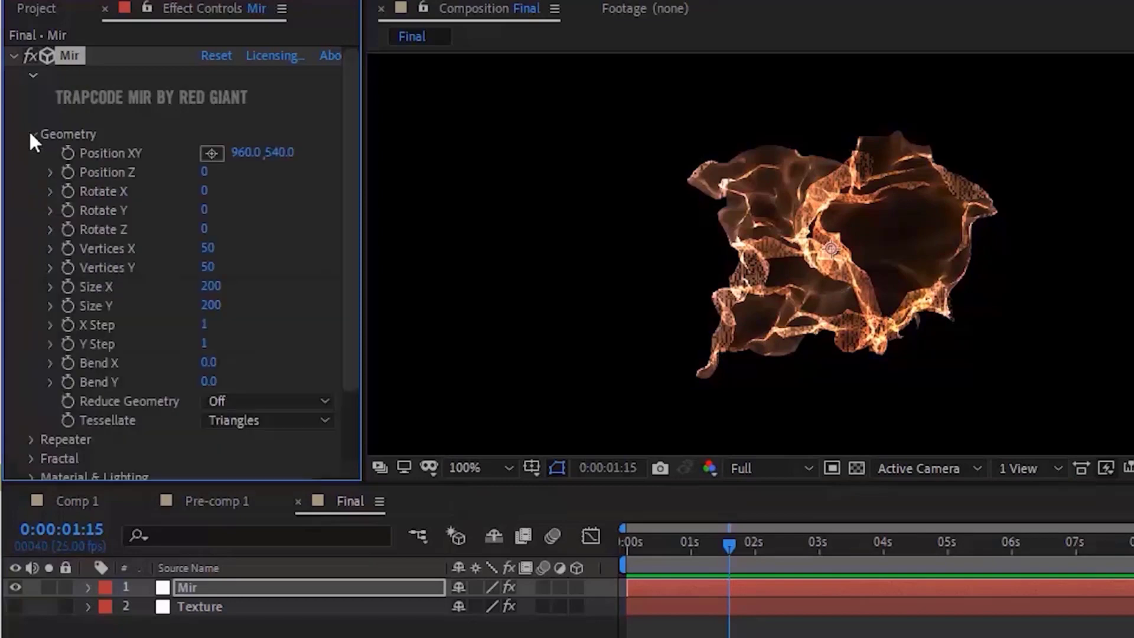
{"action": "left_click", "coordinate": [209, 251]}
{"action": "type", "text": "450"}
{"action": "key", "text": "Tab"}
{"action": "type", "text": "450"}
{"action": "key", "text": "Return"}
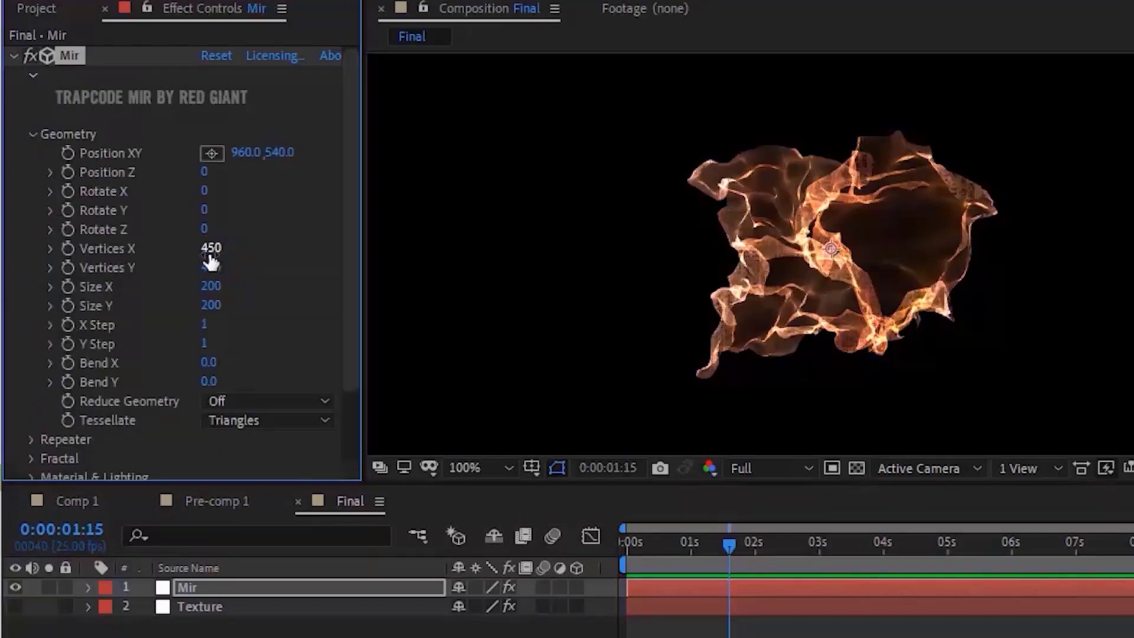
Step: Set Mir's geometry Bend X to 1.0 and Bend Y to 0.5, and collapse the Geometry settings
{"action": "left_click", "coordinate": [210, 362]}
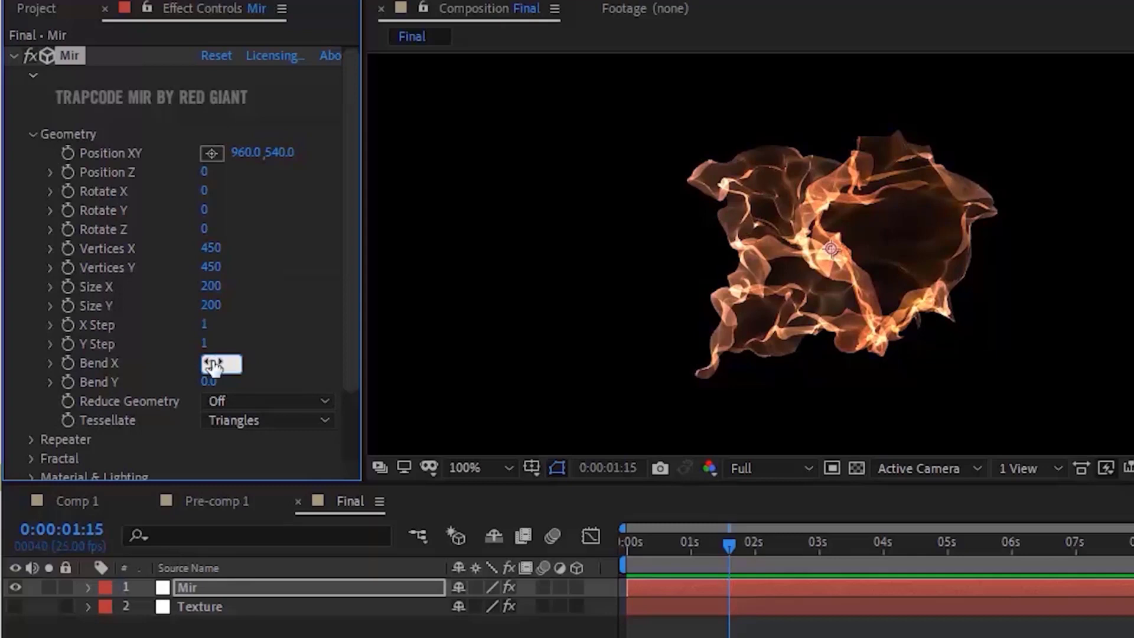
{"action": "type", "text": "1"}
{"action": "key", "text": "Tab"}
{"action": "type", "text": ".5"}
{"action": "key", "text": "Return"}
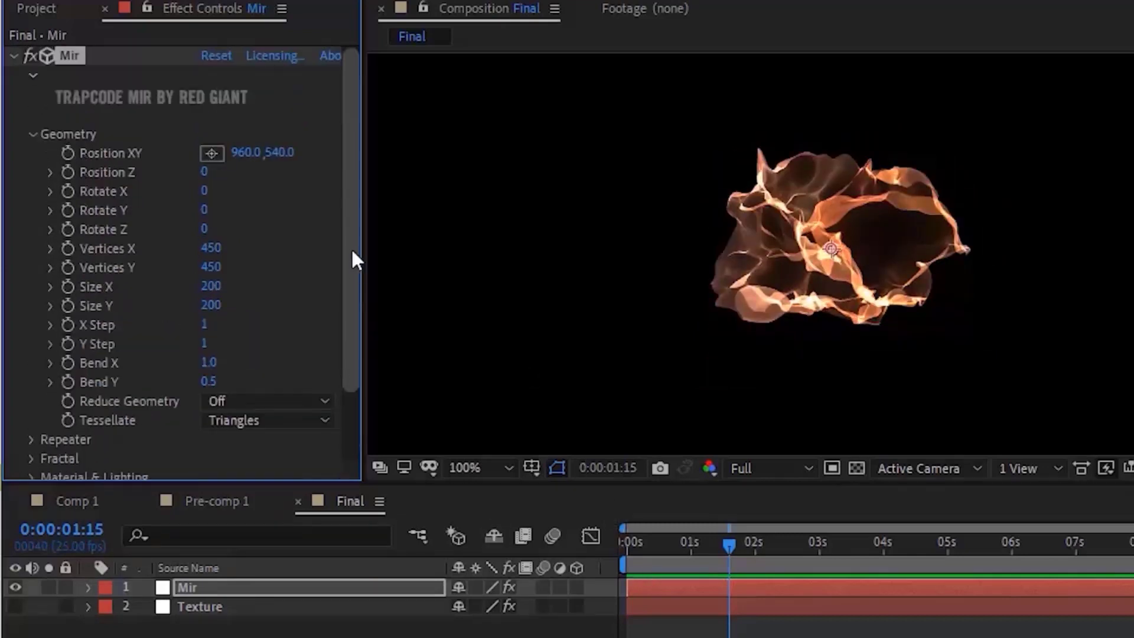
{"action": "left_click", "coordinate": [32, 135]}
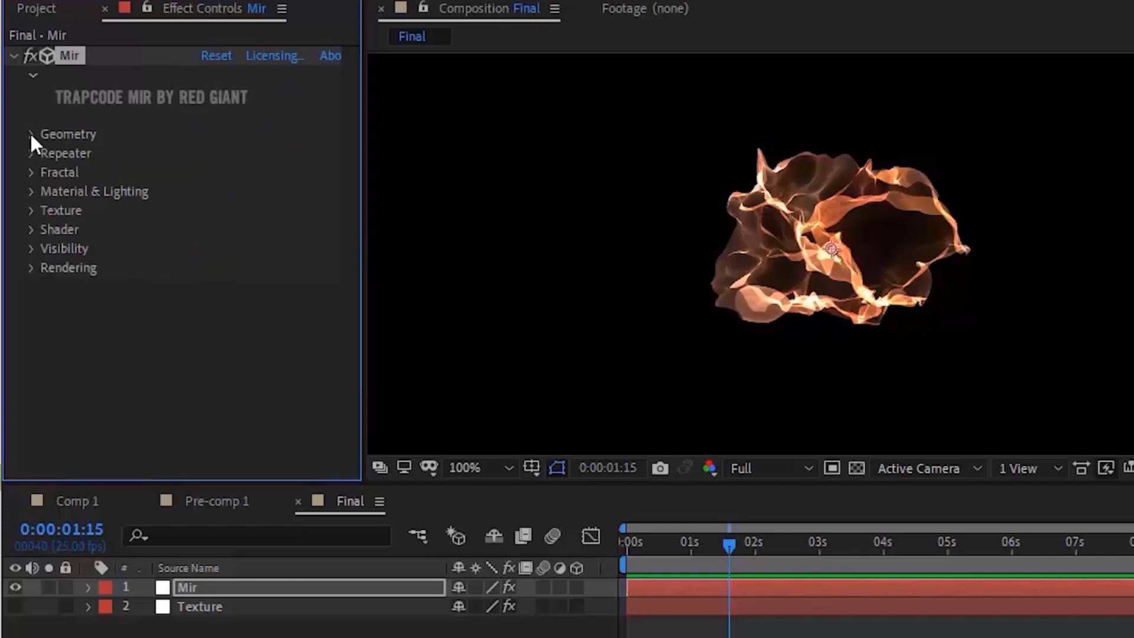
Step: Set the Frequency in Mir's Fractal settings to 1000
{"action": "left_click", "coordinate": [31, 172]}
{"action": "scroll", "coordinate": [29, 171], "scroll_direction": "down", "scroll_amount": 3}
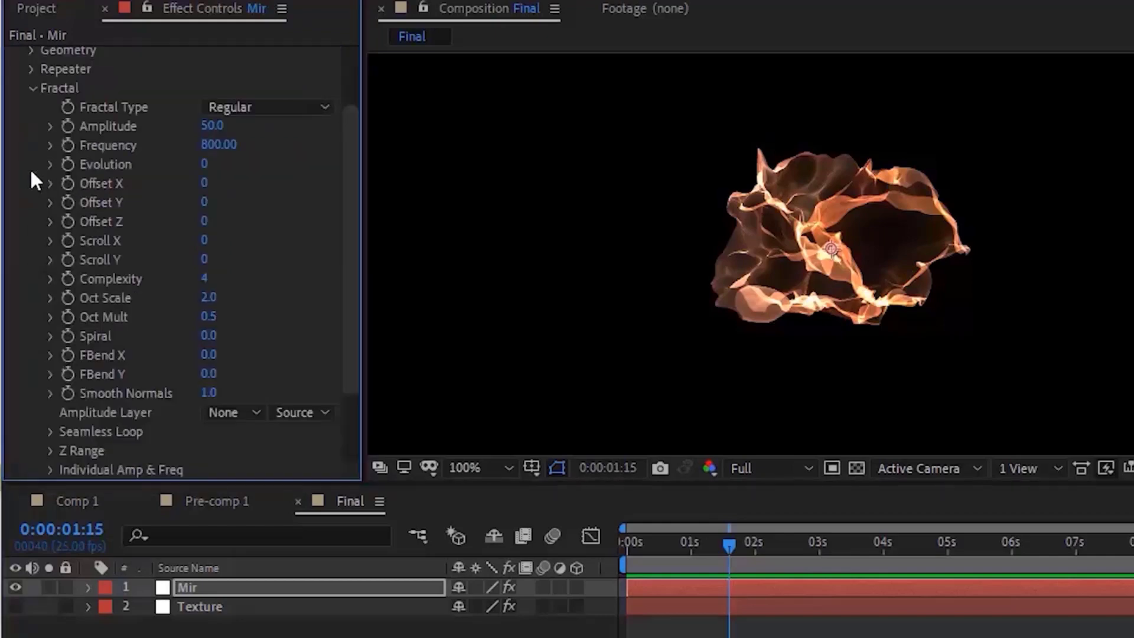
{"action": "left_click", "coordinate": [219, 145]}
{"action": "type", "text": "1"}
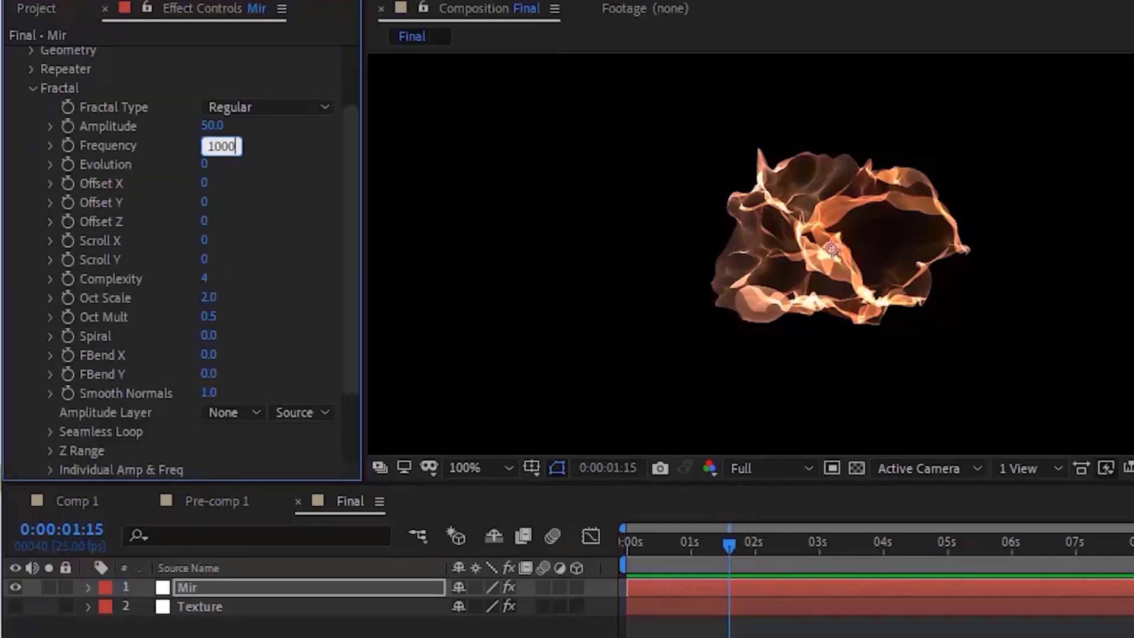
{"action": "key", "text": "Return"}
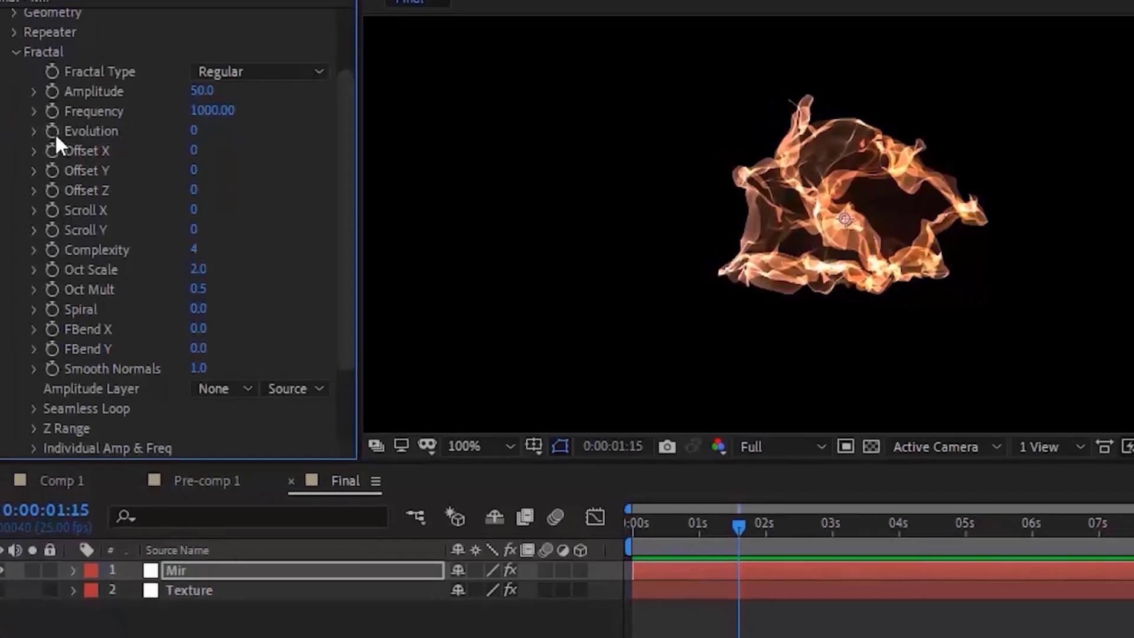
Step: Drive the Fractal Evolution with the expression time*5, and move the current time to 0:00:03:09
{"action": "left_click", "coordinate": [68, 164], "text": "alt"}
{"action": "type", "text": "time*5"}
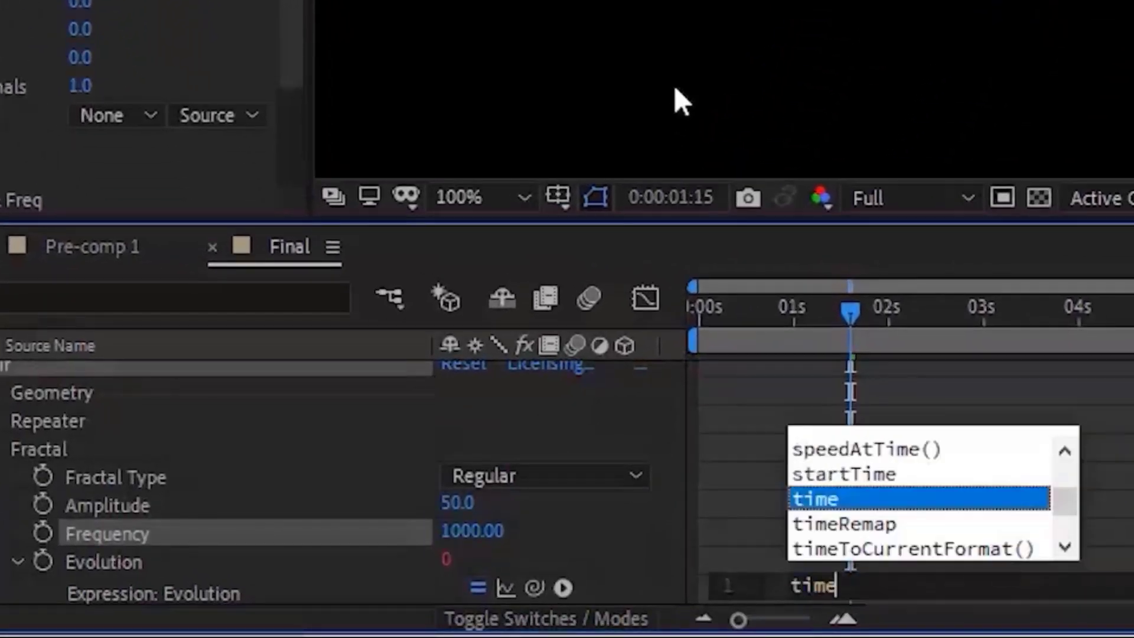
{"action": "key", "text": "KP_Enter"}
{"action": "left_click_drag", "start_coordinate": [823, 323], "coordinate": [1018, 319]}
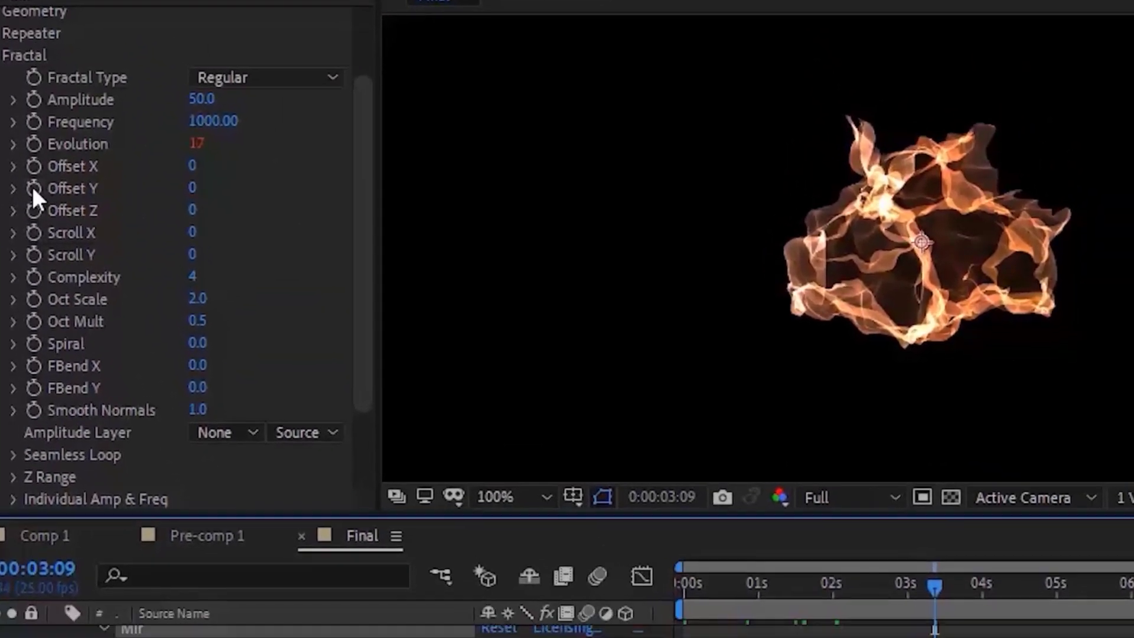
Step: Drive the Fractal Offset Y with the expression time*-5
{"action": "left_click", "coordinate": [75, 242], "text": "alt"}
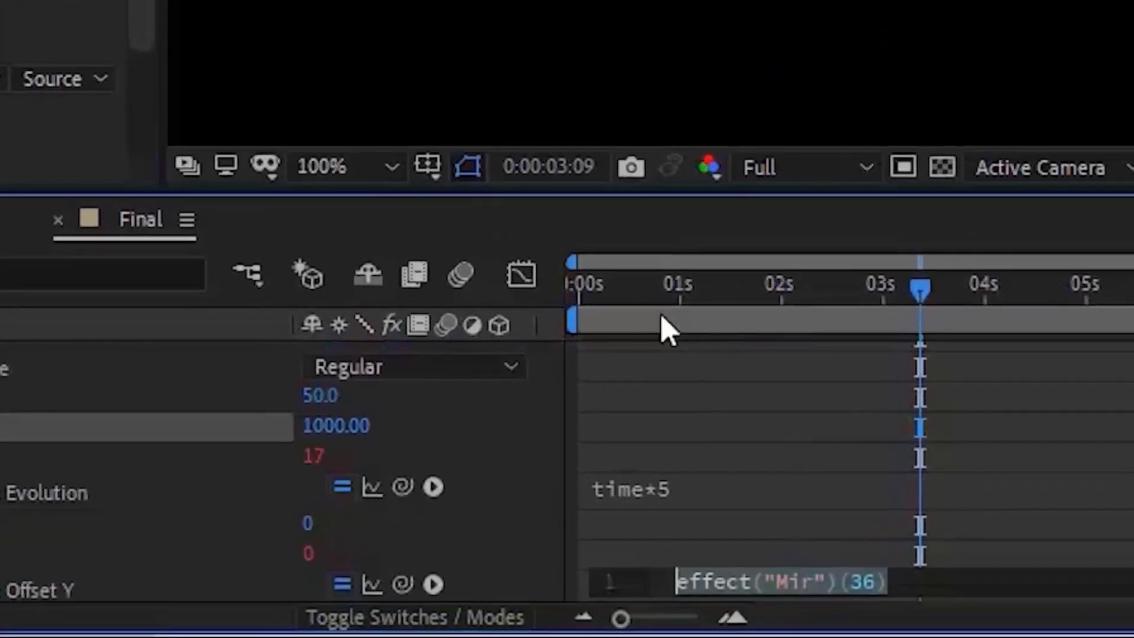
{"action": "type", "text": "time*-5"}
{"action": "key", "text": "KP_Enter"}
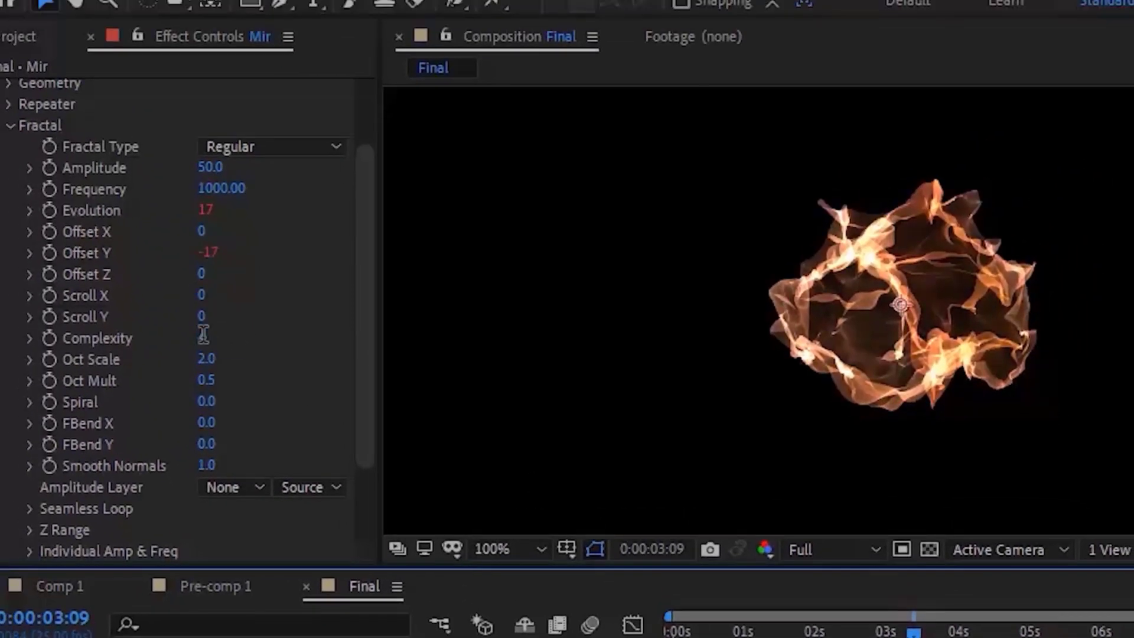
Step: Set the Fractal Complexity to 6 and FBend X to 0.5
{"action": "left_click_drag", "start_coordinate": [203, 335], "coordinate": [204, 342]}
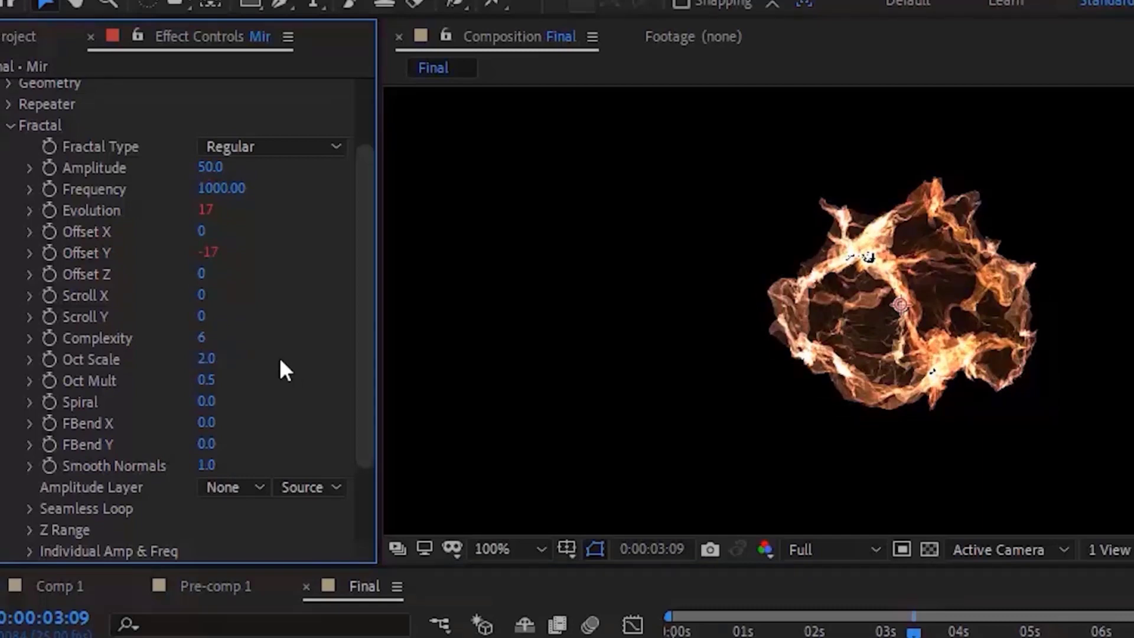
{"action": "left_click", "coordinate": [207, 423]}
{"action": "type", "text": "0.5"}
{"action": "key", "text": "Return"}
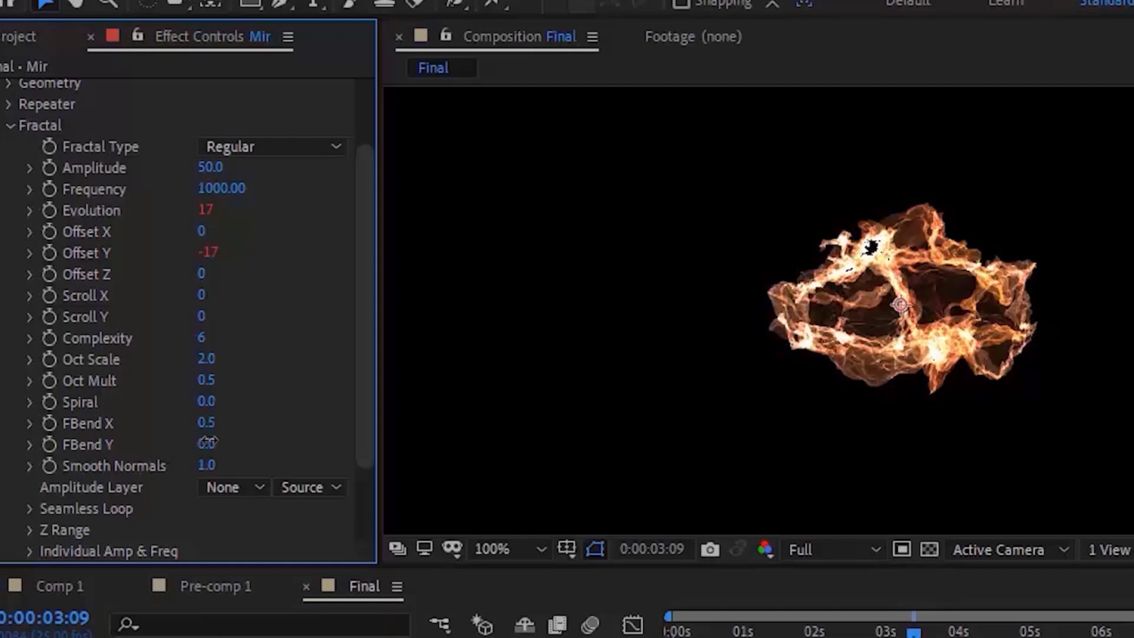
Step: Set the Fractal FBend Y to -2.0, and move the current time to 0:00:03:00
{"action": "left_click", "coordinate": [207, 444]}
{"action": "type", "text": "-2.5"}
{"action": "key", "text": "Return"}
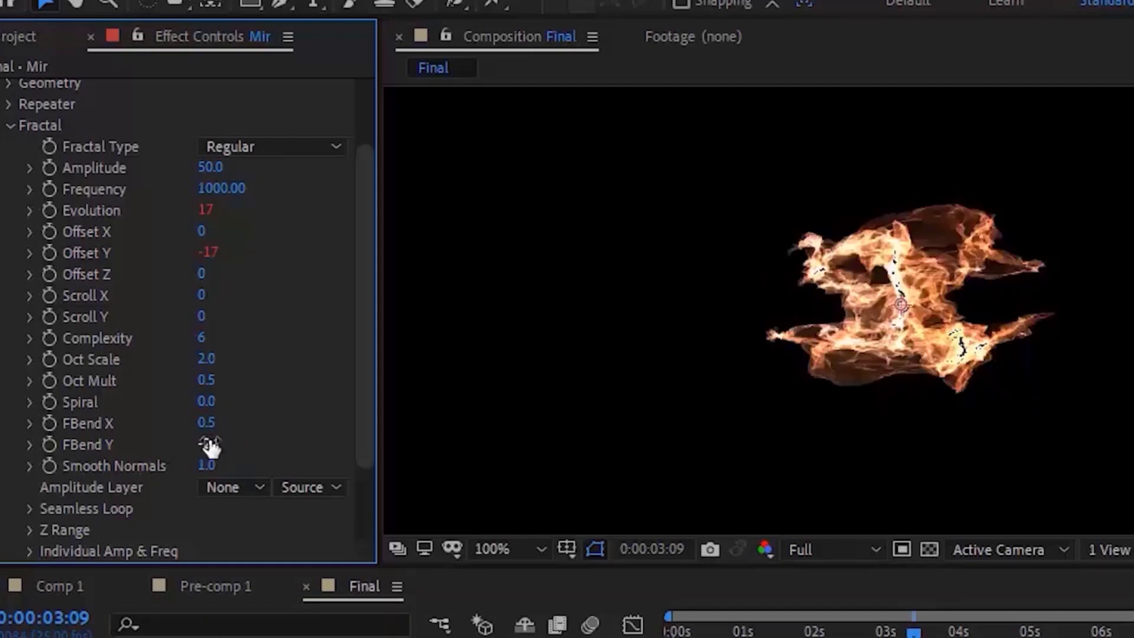
{"action": "left_click", "coordinate": [210, 444]}
{"action": "type", "text": "-2.0"}
{"action": "key", "text": "Return"}
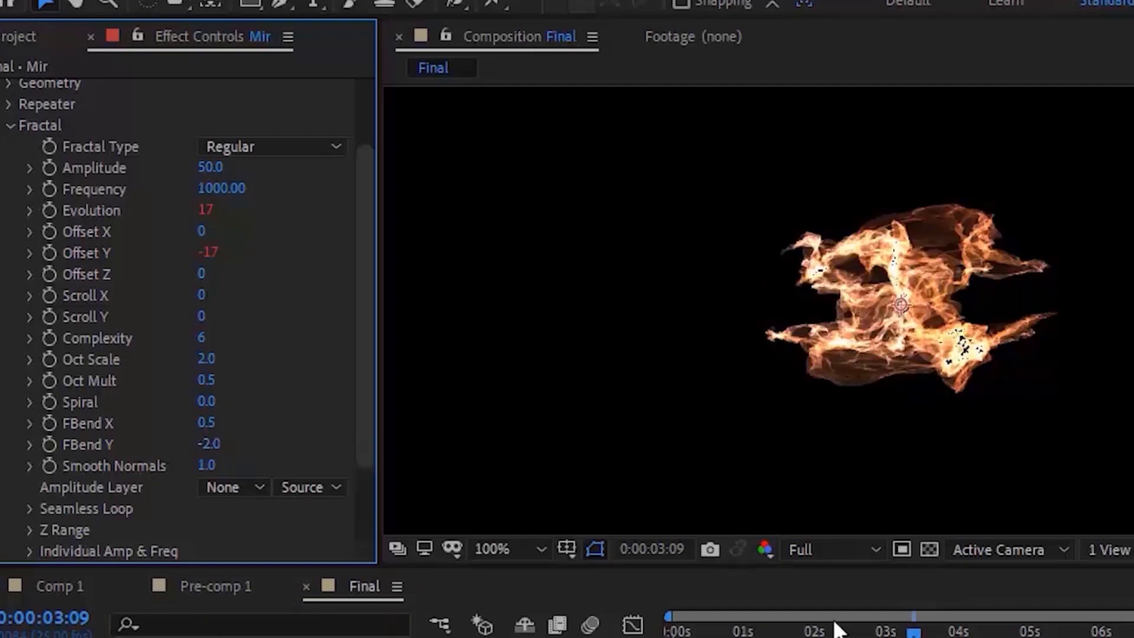
{"action": "left_click_drag", "start_coordinate": [835, 628], "coordinate": [887, 632]}
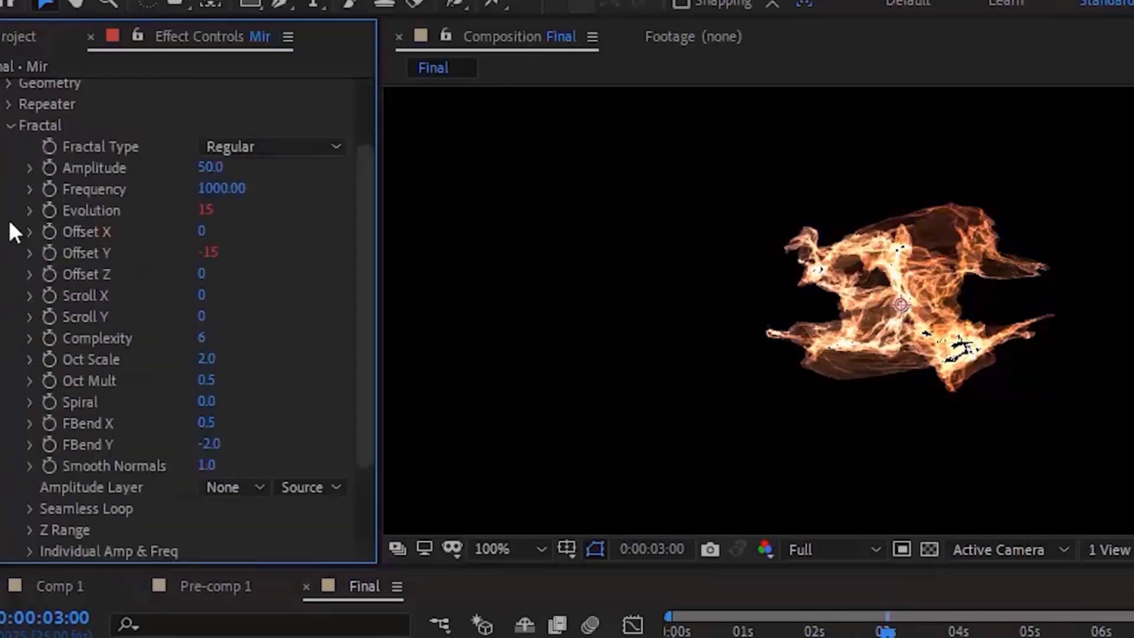
Step: In the Fractal's Individual Amp & Freq settings, set Amplitude X to 80 and Amplitude Z to 60
{"action": "left_click", "coordinate": [30, 550]}
{"action": "left_click", "coordinate": [205, 443]}
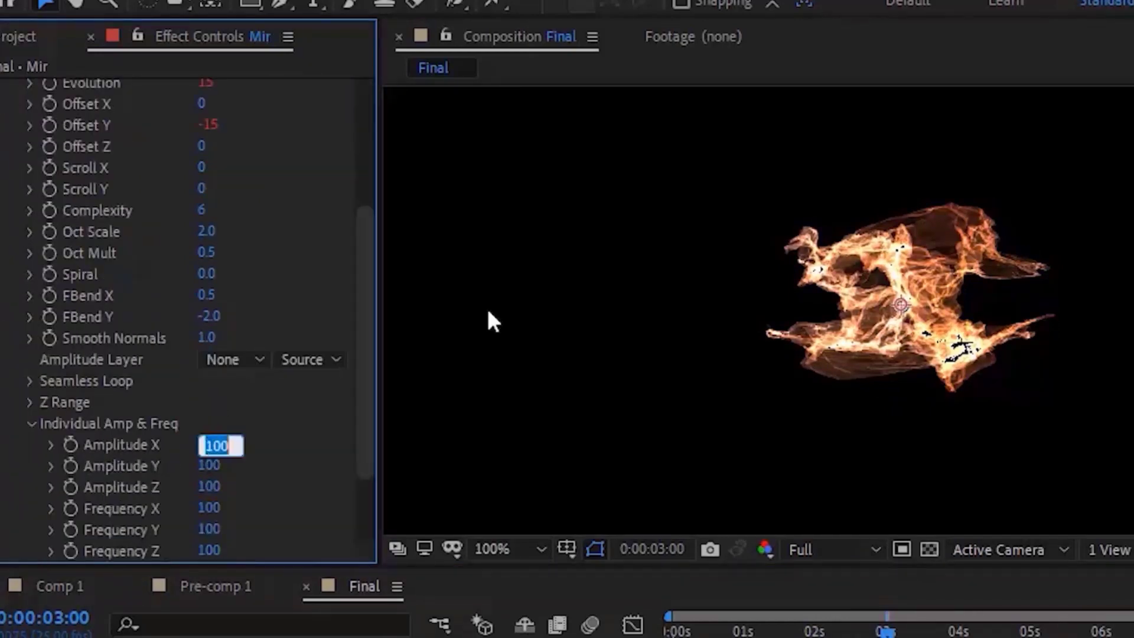
{"action": "type", "text": "80"}
{"action": "key", "text": "Return"}
{"action": "left_click", "coordinate": [207, 487]}
{"action": "type", "text": "60"}
{"action": "key", "text": "Return"}
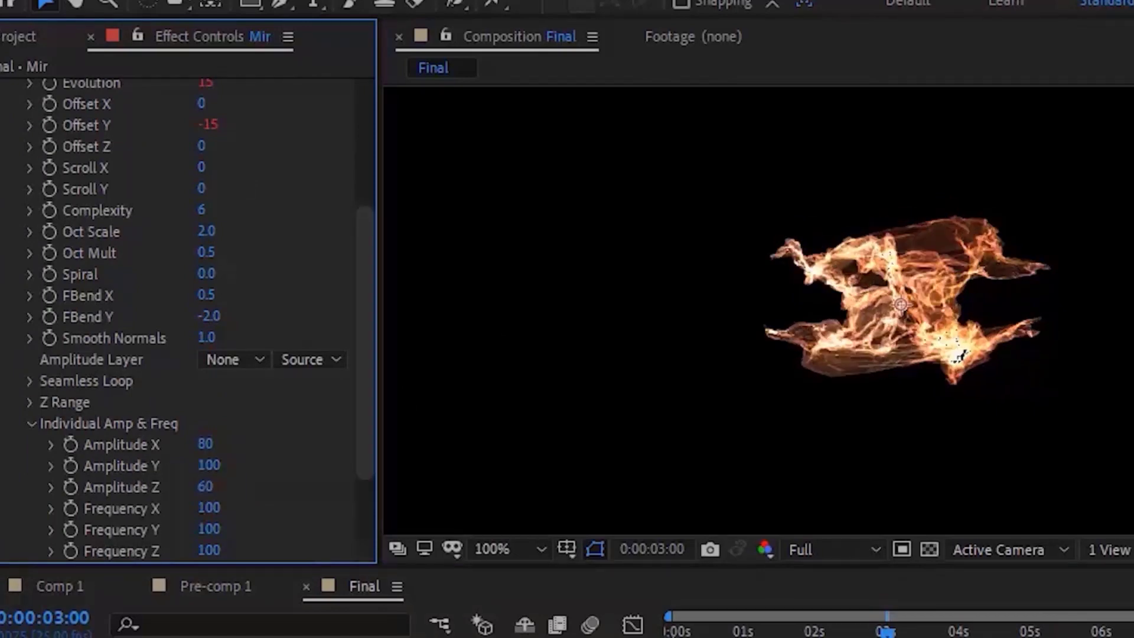
{"action": "left_click", "coordinate": [33, 425]}
Step: Set the Opacity in Mir's Material & Lighting settings to 80, and step through adjacent frames to check the look
{"action": "left_click", "coordinate": [8, 466]}
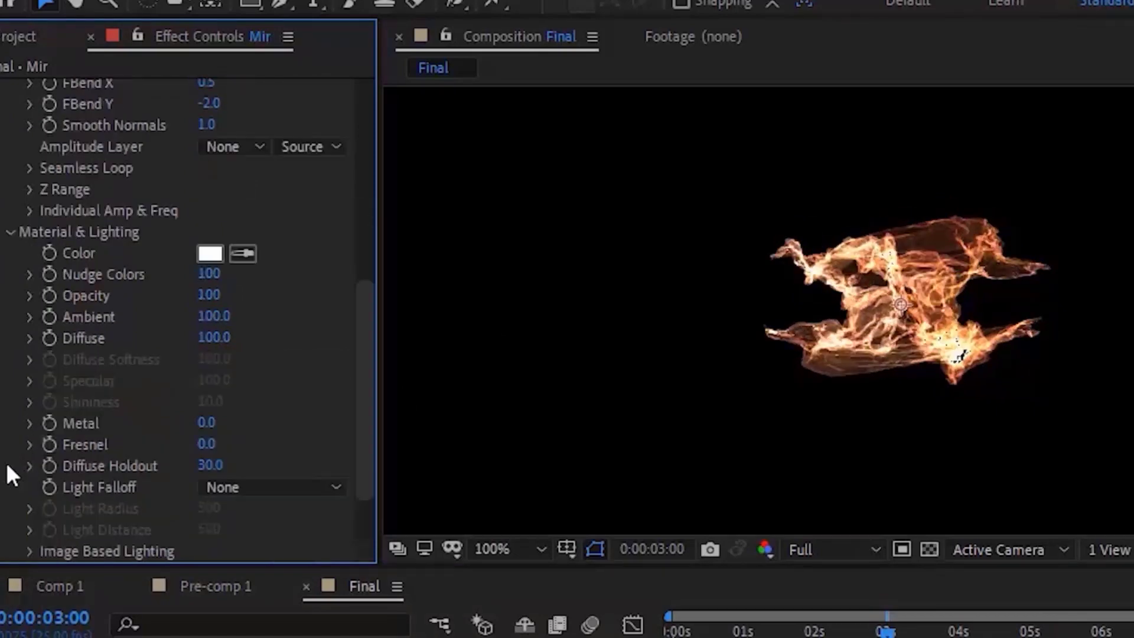
{"action": "left_click", "coordinate": [214, 303]}
{"action": "type", "text": "80"}
{"action": "key", "text": "Return"}
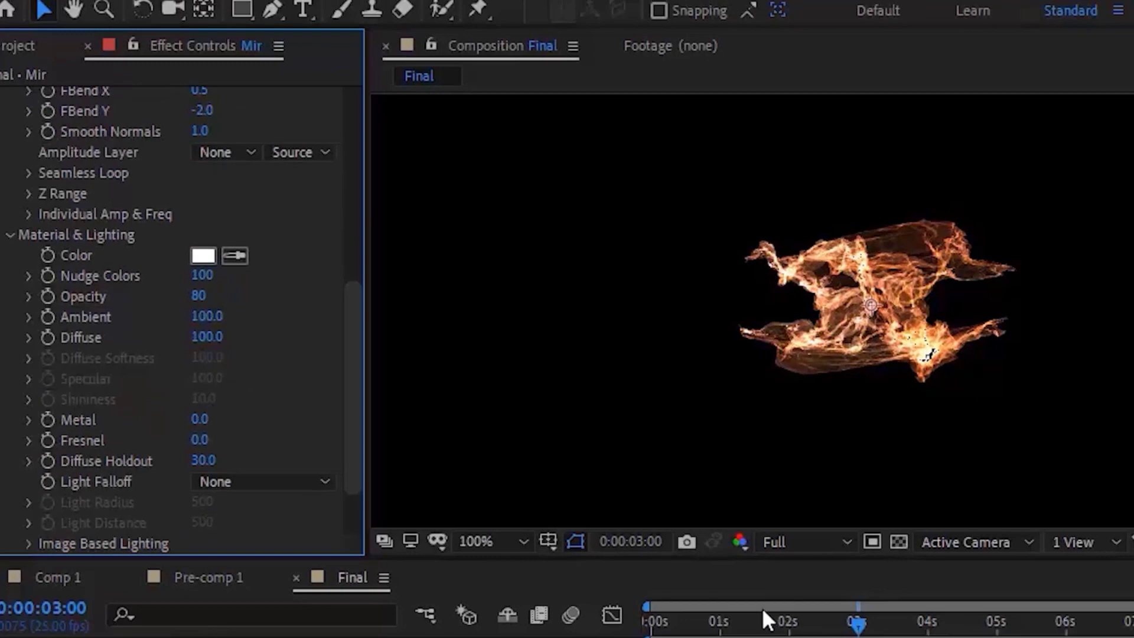
{"action": "key", "text": "period"}
{"action": "key", "text": "comma"}
{"action": "key", "text": "comma"}
{"action": "key", "text": "period"}
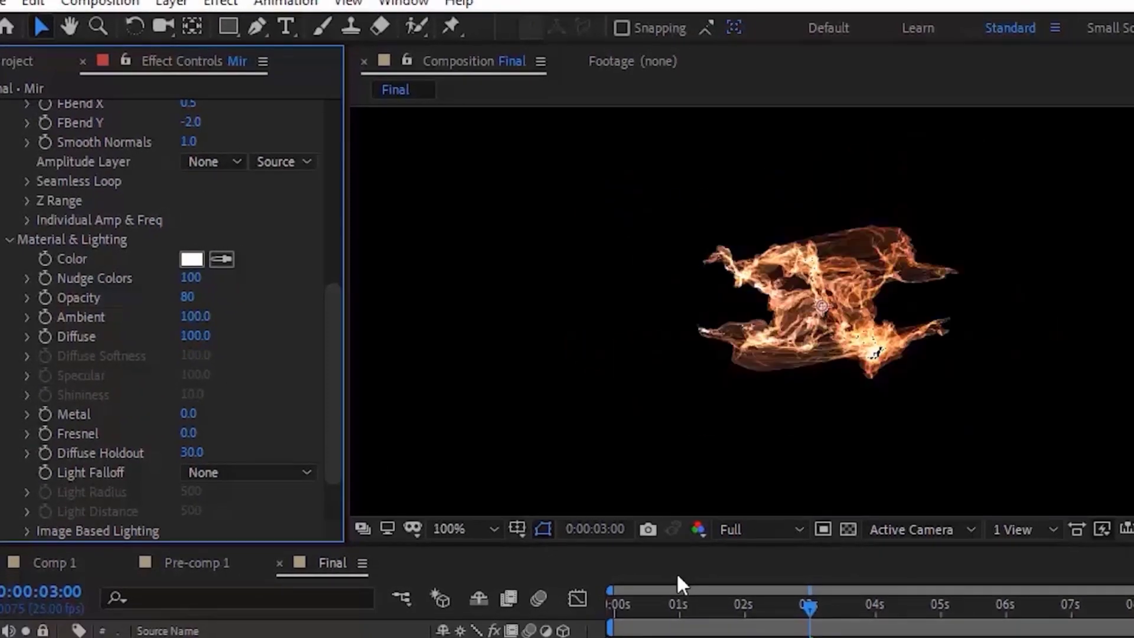
Step: In Mir's Shader settings, keep the Density shader and set Draw to Front Fill, Back Wire
{"action": "left_click", "coordinate": [8, 240]}
{"action": "left_click", "coordinate": [26, 431]}
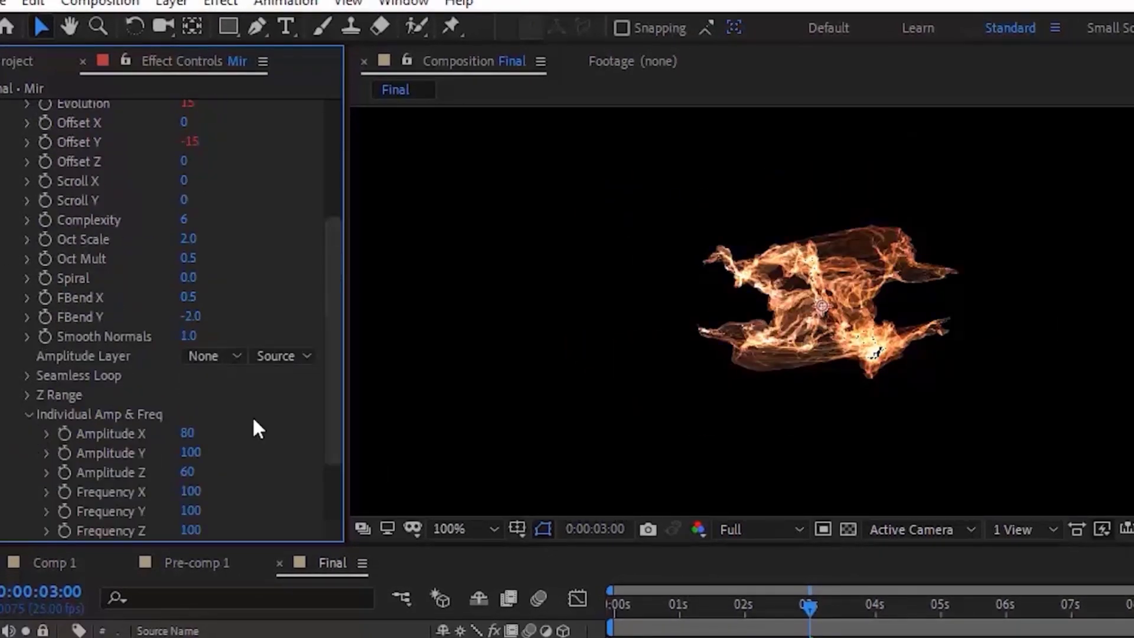
{"action": "left_click", "coordinate": [8, 453]}
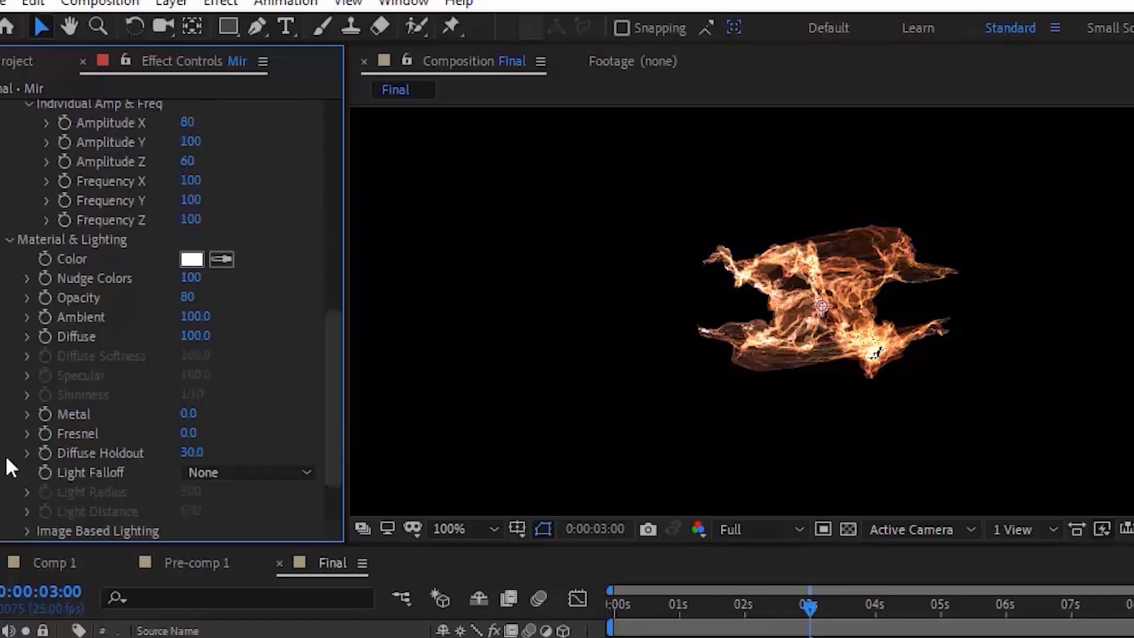
{"action": "scroll", "coordinate": [334, 463], "scroll_direction": "down", "scroll_amount": 3}
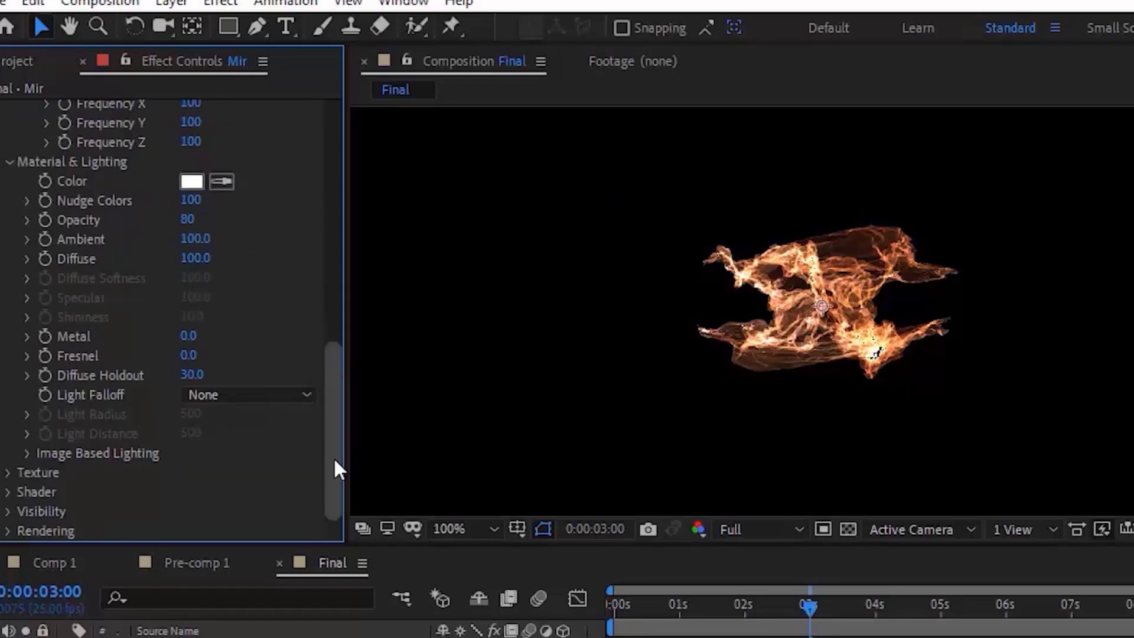
{"action": "left_click", "coordinate": [6, 490]}
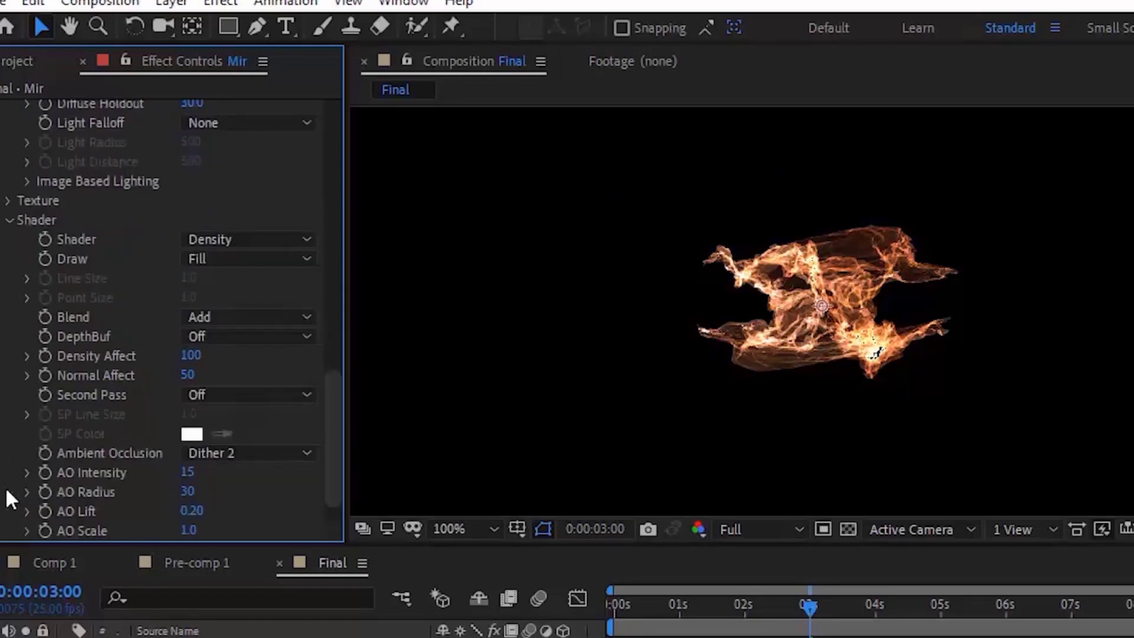
{"action": "left_click", "coordinate": [285, 239]}
{"action": "left_click", "coordinate": [278, 264]}
{"action": "left_click", "coordinate": [189, 261]}
{"action": "left_click", "coordinate": [305, 359]}
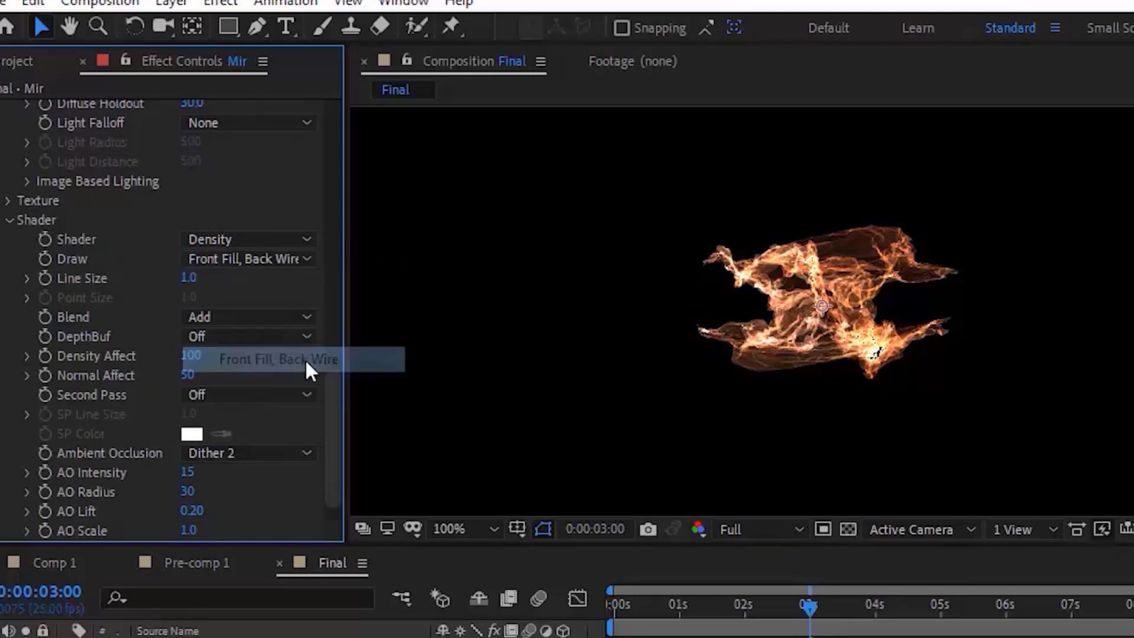
Step: Set the shader's Blend to Super Add and DepthBuf to On, and move the current time to 0:00:02:12
{"action": "left_click", "coordinate": [243, 317]}
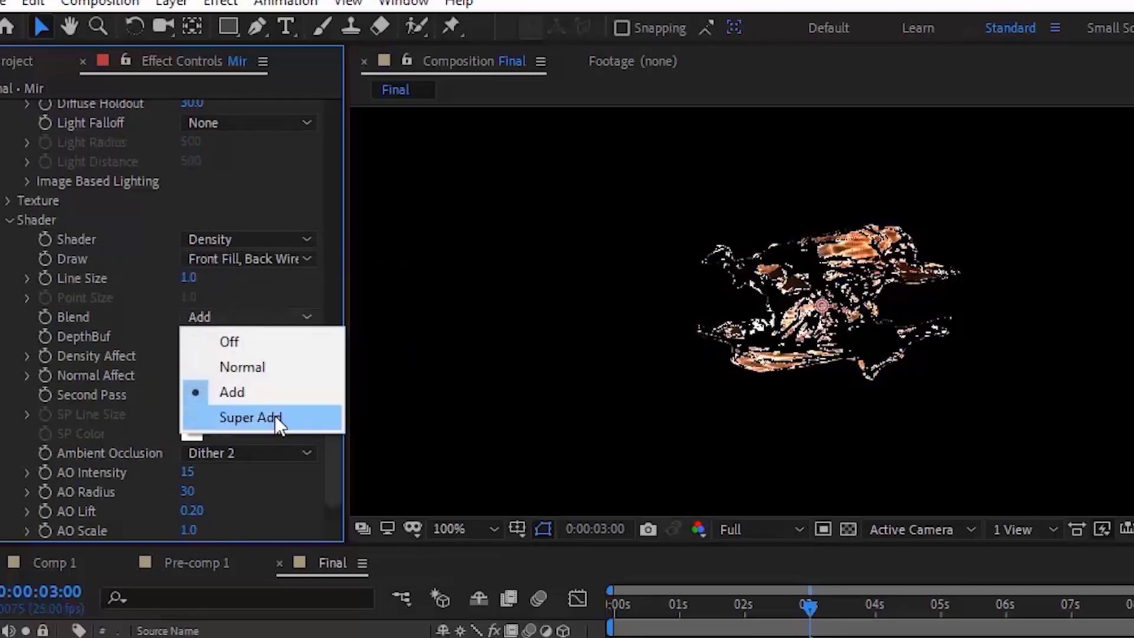
{"action": "left_click", "coordinate": [277, 420]}
{"action": "left_click", "coordinate": [262, 337]}
{"action": "left_click", "coordinate": [253, 388]}
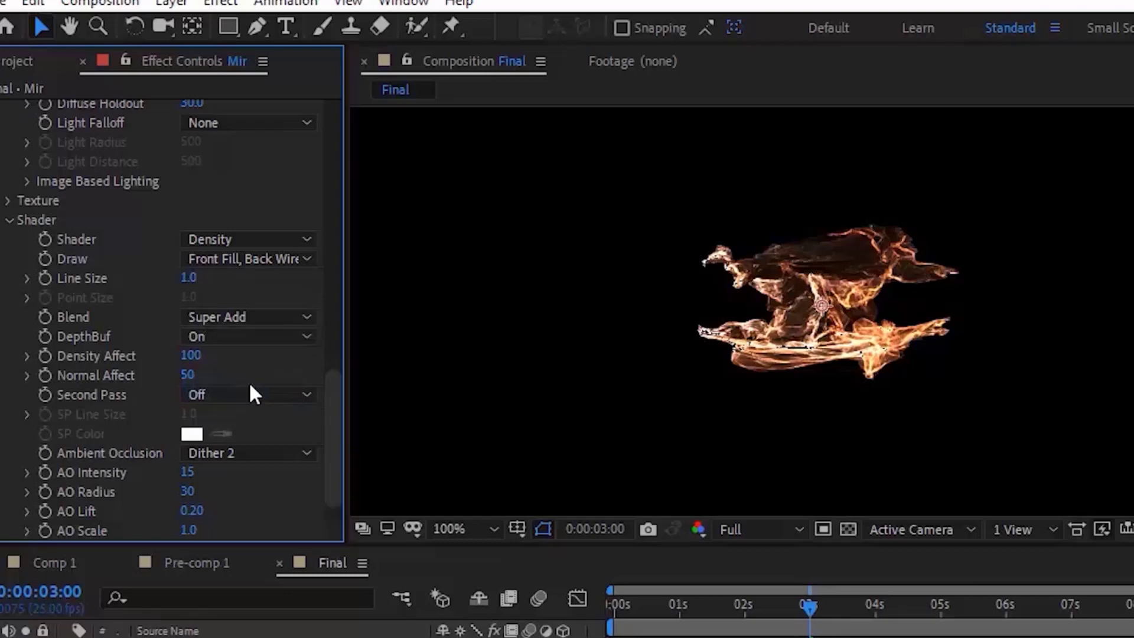
{"action": "left_click", "coordinate": [735, 607]}
{"action": "left_click_drag", "start_coordinate": [736, 609], "coordinate": [783, 611]}
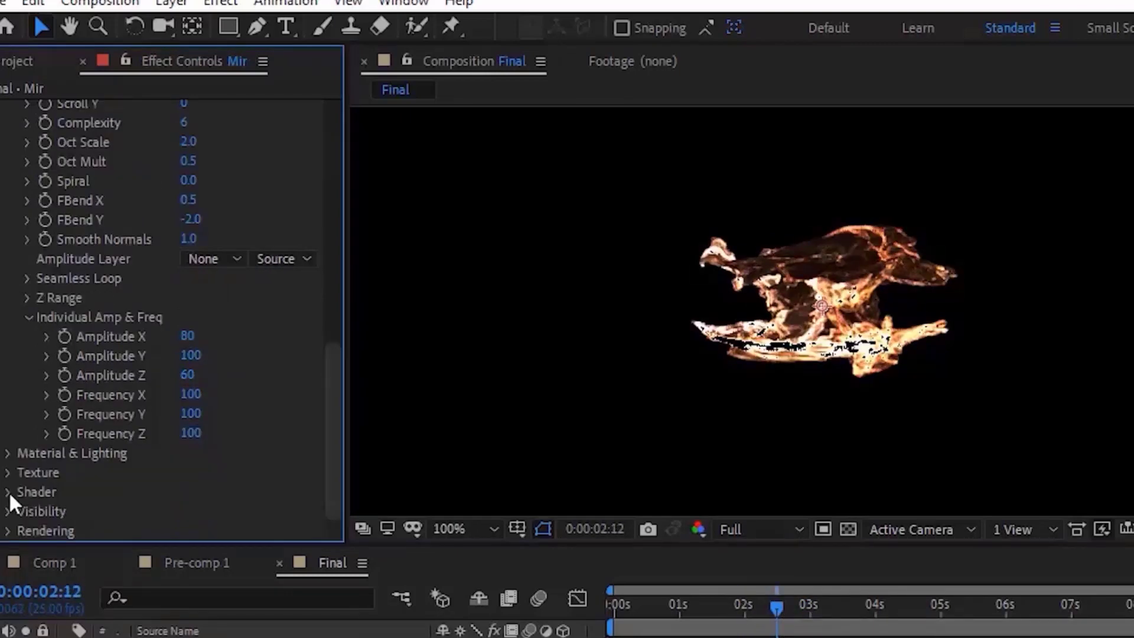
Step: Set the shader's Line Size to 2.5 and Normal Affect to 25
{"action": "left_click", "coordinate": [9, 493]}
{"action": "left_click", "coordinate": [188, 277]}
{"action": "type", "text": "2.5"}
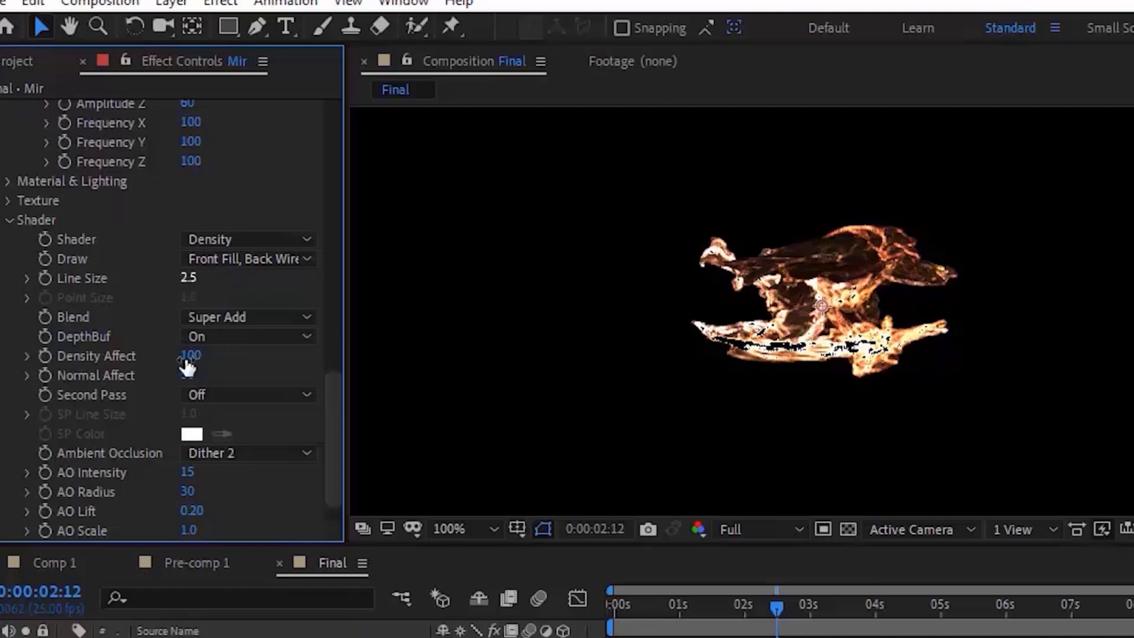
{"action": "left_click", "coordinate": [188, 375]}
{"action": "type", "text": "25"}
{"action": "key", "text": "Return"}
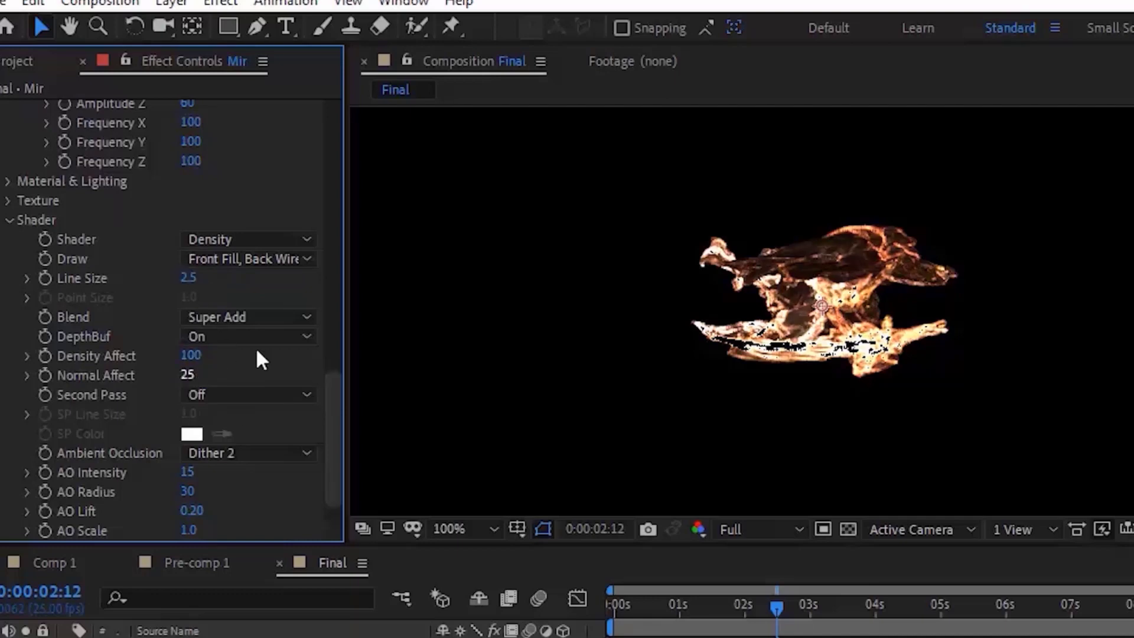
Step: Set Bend Y in Mir's Geometry settings to -0.5
{"action": "scroll", "coordinate": [335, 300], "scroll_direction": "up", "scroll_amount": 15}
{"action": "left_click", "coordinate": [189, 419]}
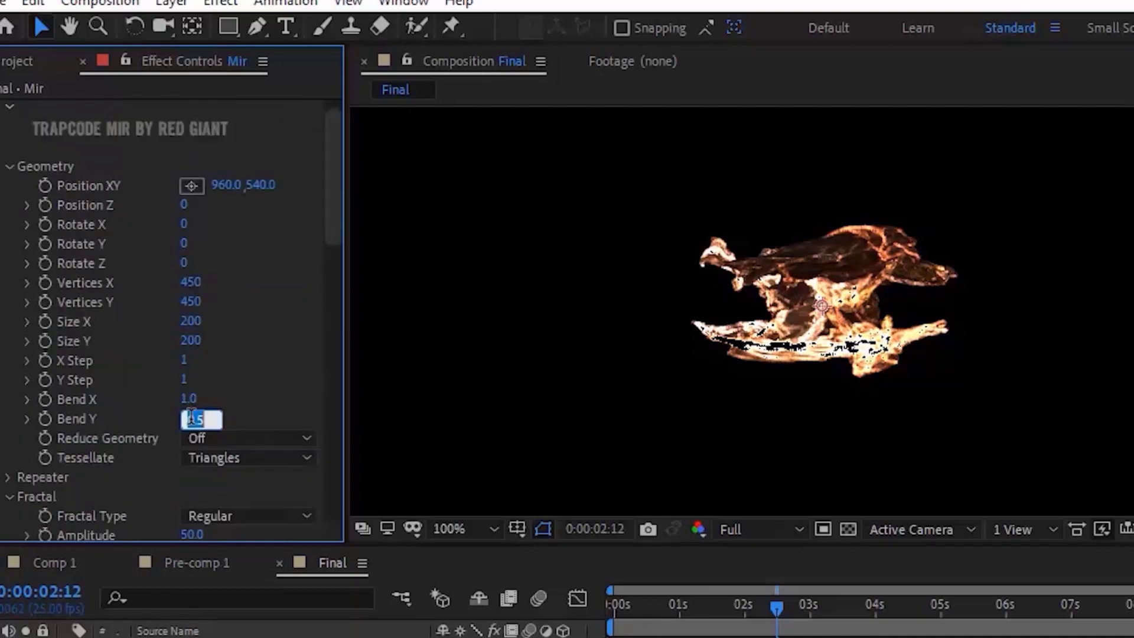
{"action": "type", "text": "-.5"}
{"action": "key", "text": "Return"}
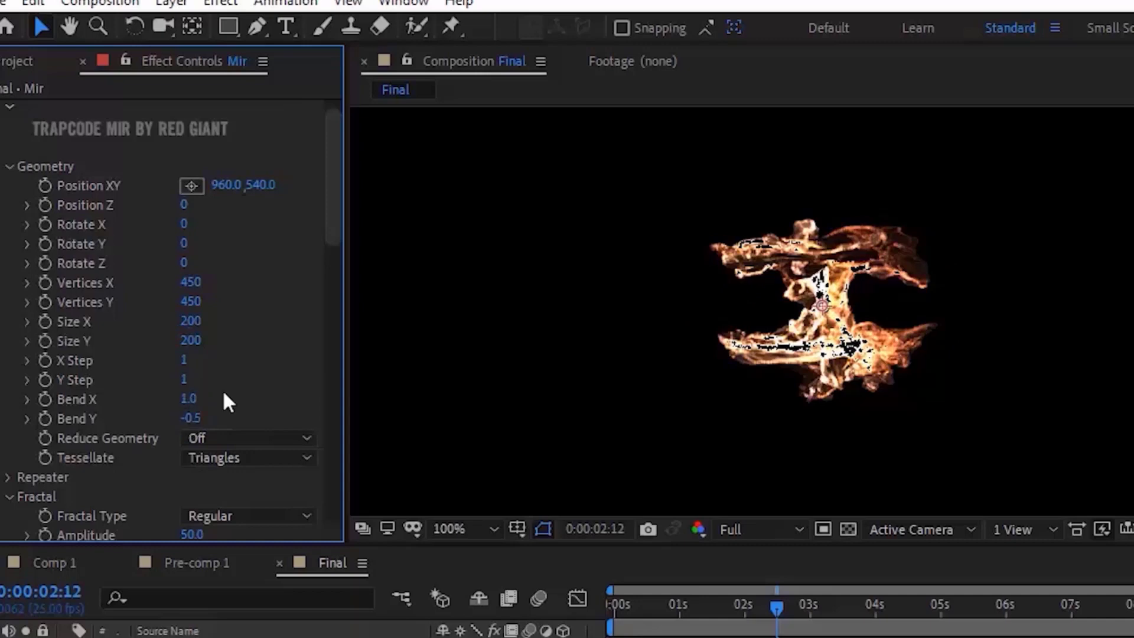
{"action": "scroll", "coordinate": [236, 319], "scroll_direction": "down", "scroll_amount": 5}
{"action": "left_click", "coordinate": [192, 401]}
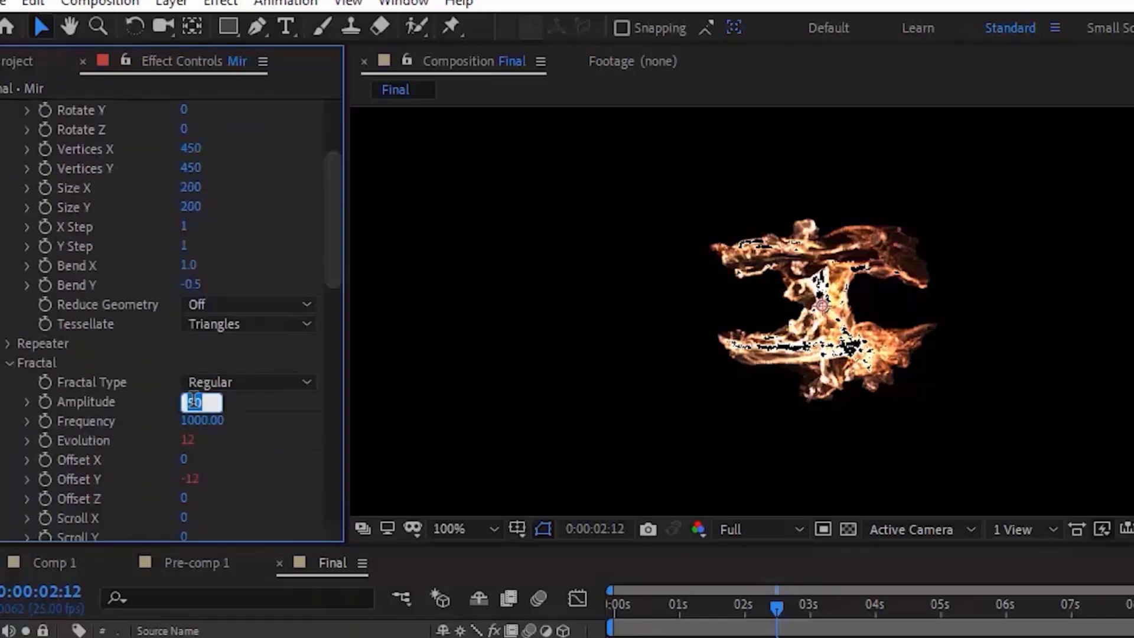
{"action": "key", "text": "Return"}
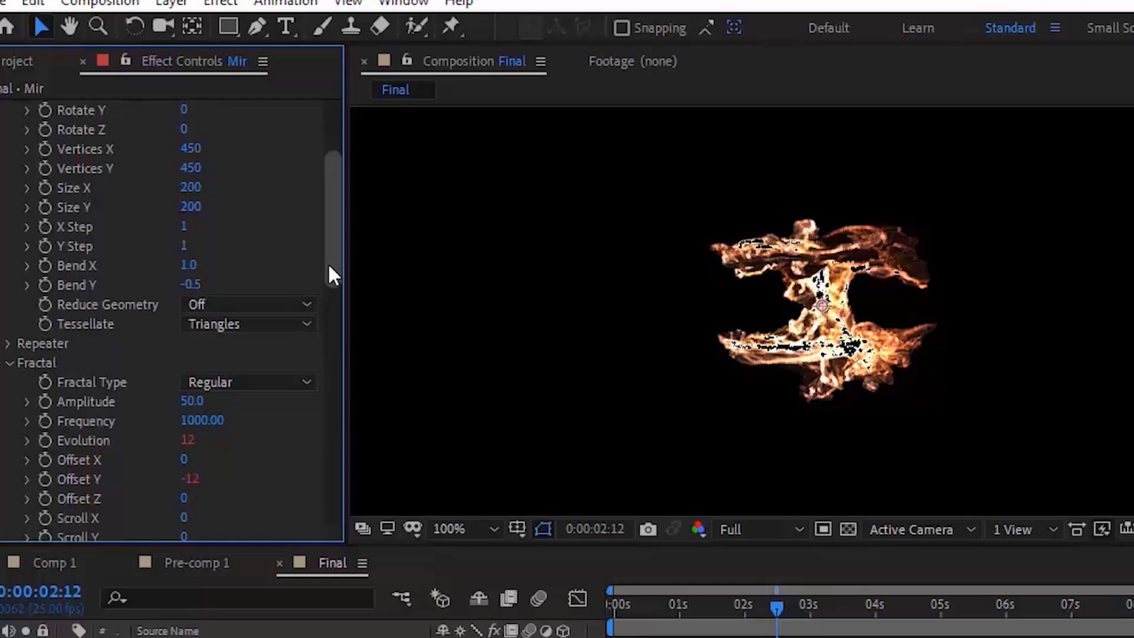
{"action": "left_click_drag", "start_coordinate": [329, 265], "coordinate": [336, 354]}
{"action": "left_click", "coordinate": [28, 441]}
{"action": "left_click", "coordinate": [28, 436]}
{"action": "left_click", "coordinate": [28, 453]}
{"action": "left_click", "coordinate": [28, 453]}
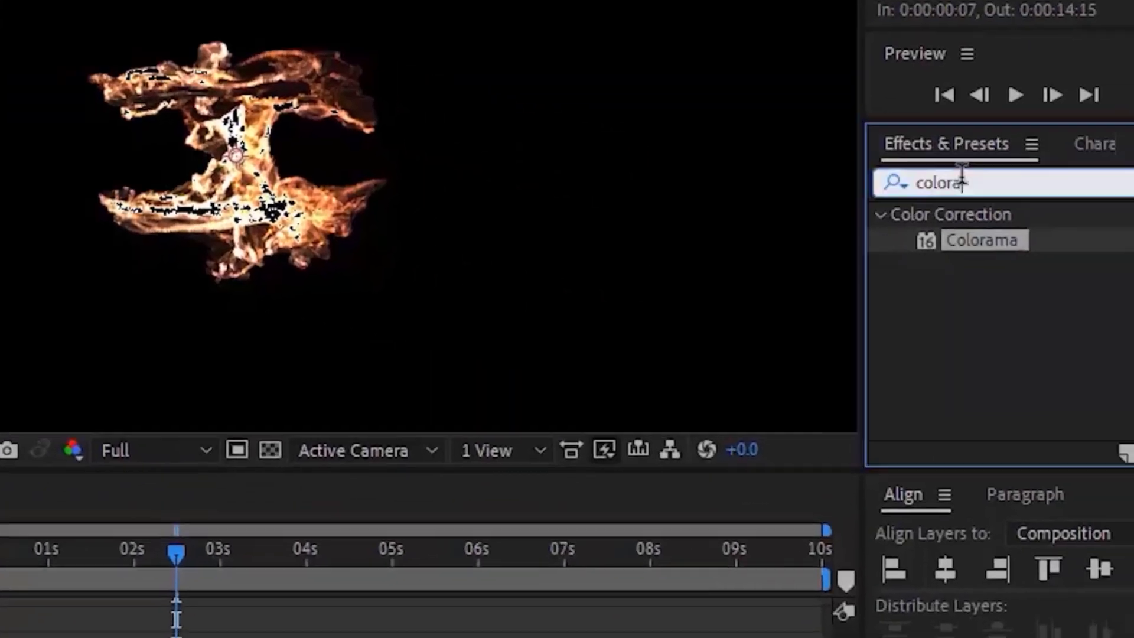
Step: Find the Glow effect by replacing the previous effects search, and apply it to the Mir layer
{"action": "key", "text": "BackSpace"}
{"action": "key", "text": "BackSpace"}
{"action": "key", "text": "BackSpace"}
{"action": "key", "text": "BackSpace"}
{"action": "key", "text": "BackSpace"}
{"action": "key", "text": "BackSpace"}
{"action": "type", "text": "g"}
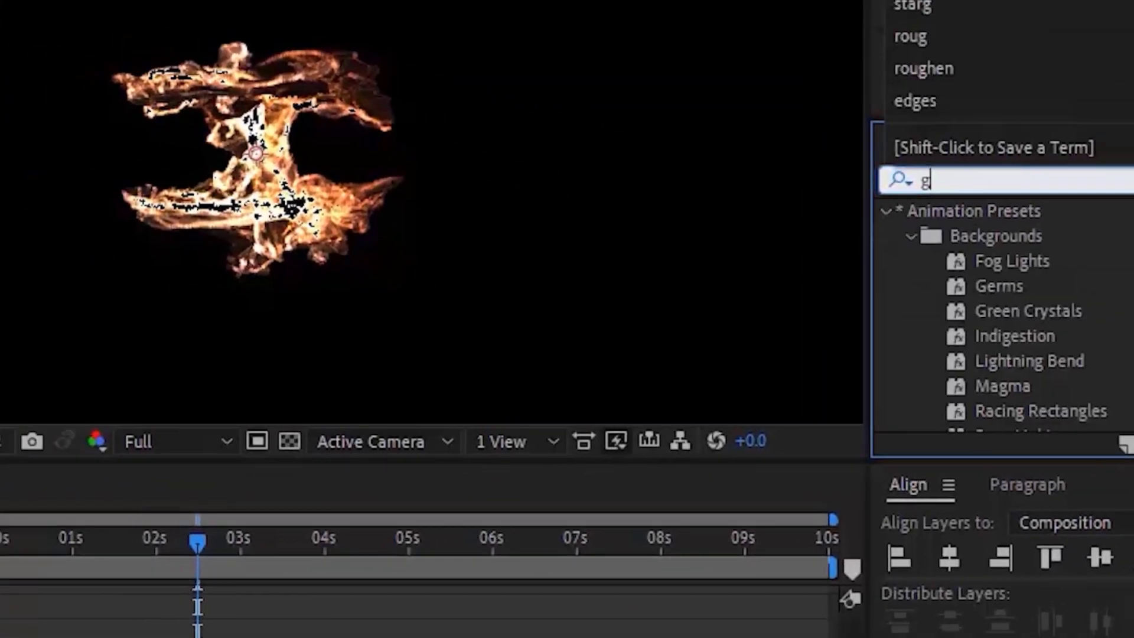
{"action": "left_click_drag", "start_coordinate": [998, 261], "coordinate": [142, 193]}
Step: Set the Glow Radius to 60, and move the current time to 0:00:02:18
{"action": "left_click", "coordinate": [195, 135]}
{"action": "type", "text": "60"}
{"action": "key", "text": "Return"}
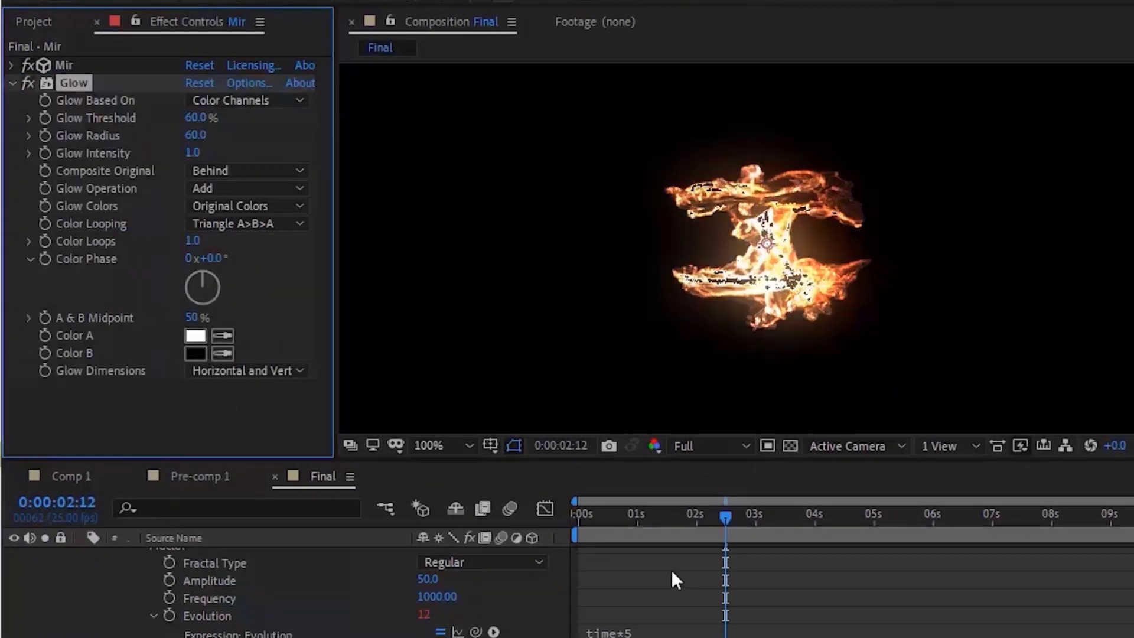
{"action": "left_click", "coordinate": [679, 515]}
{"action": "left_click", "coordinate": [739, 514]}
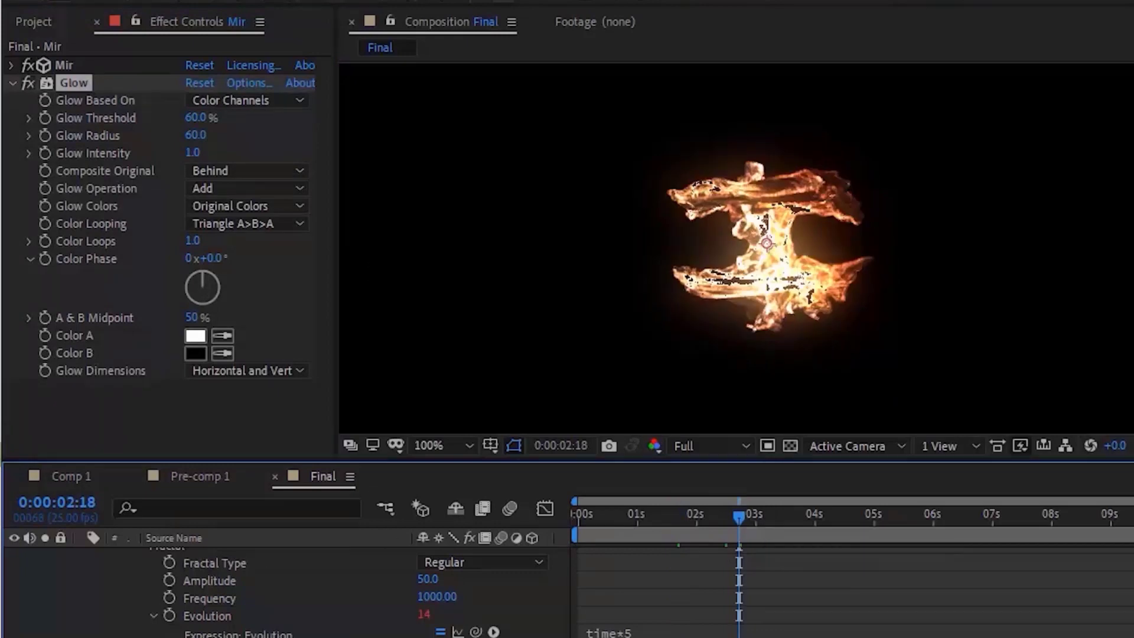
Step: Add a two-node camera with the 35mm preset and depth of field enabled to the Final composition
{"action": "scroll", "coordinate": [283, 590], "scroll_direction": "up", "scroll_amount": 3}
{"action": "left_click", "coordinate": [81, 556]}
{"action": "right_click", "coordinate": [156, 635]}
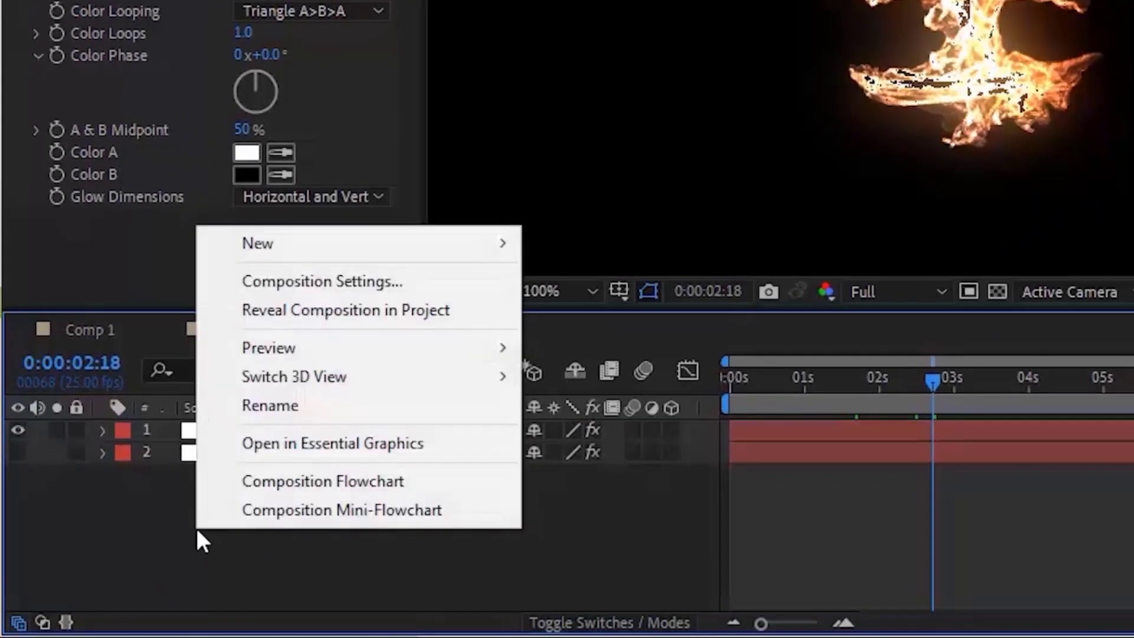
{"action": "mouse_move", "coordinate": [468, 244]}
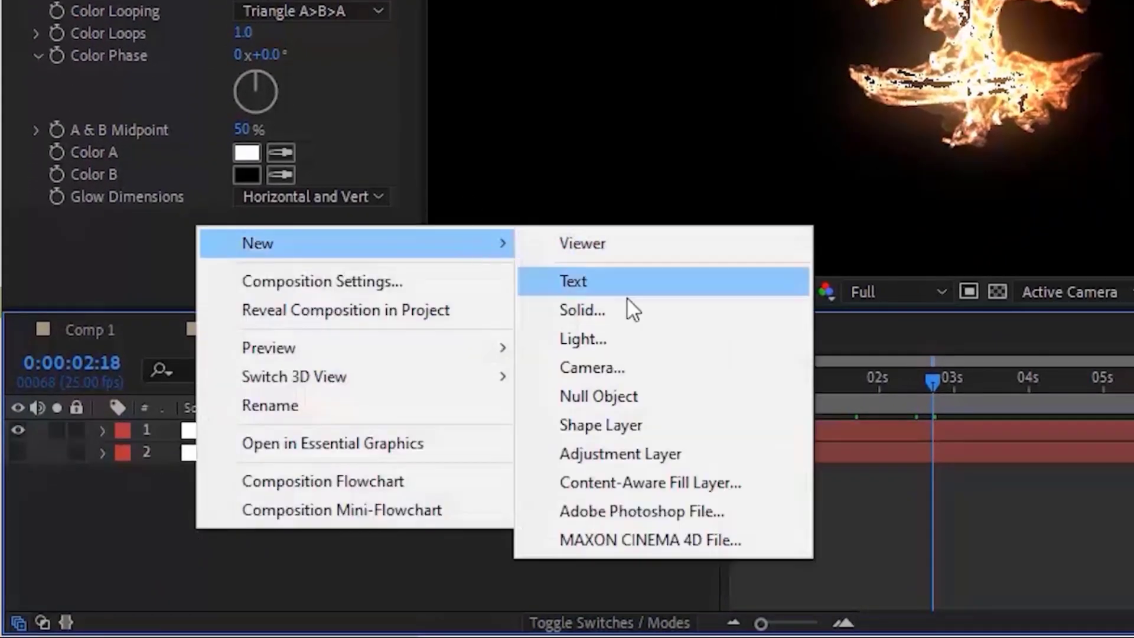
{"action": "left_click", "coordinate": [636, 367]}
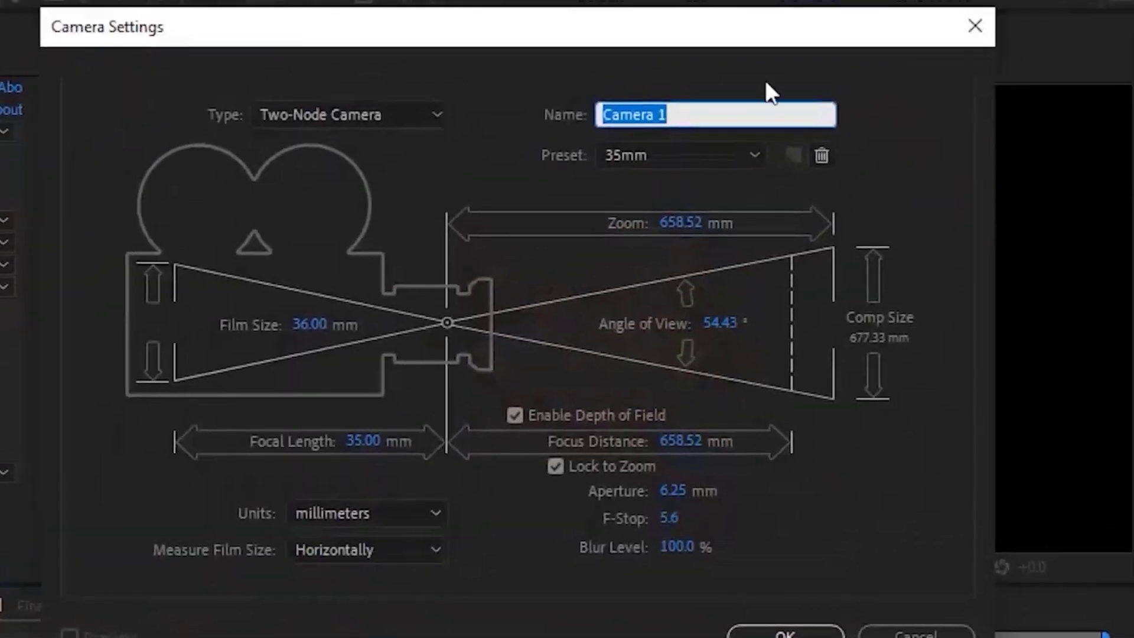
{"action": "left_click", "coordinate": [785, 633]}
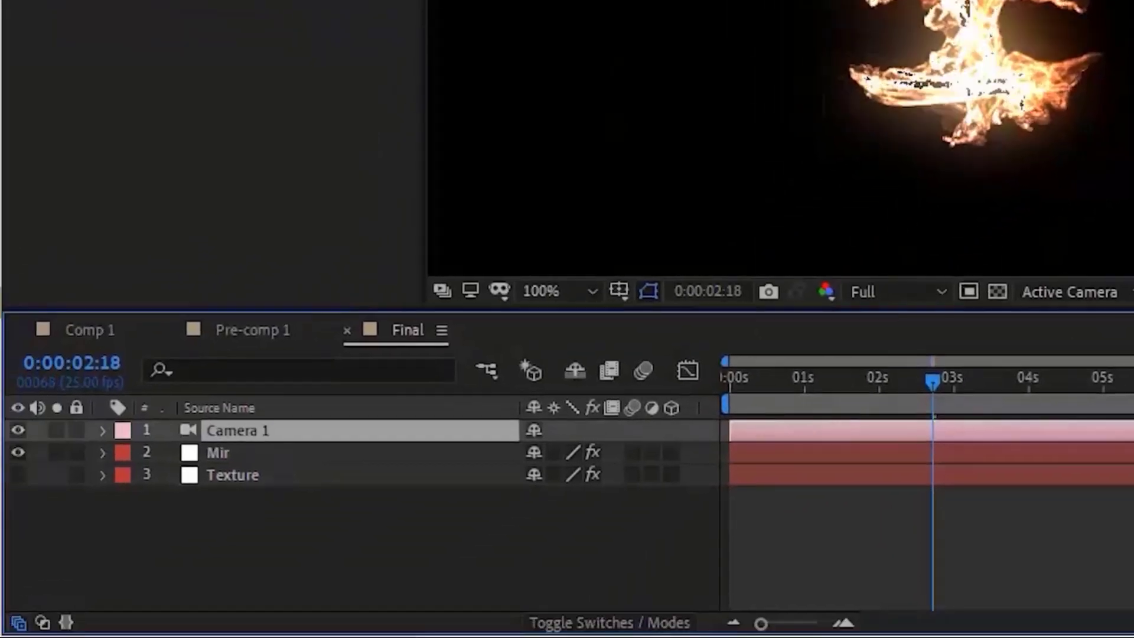
{"action": "left_click", "coordinate": [371, 475]}
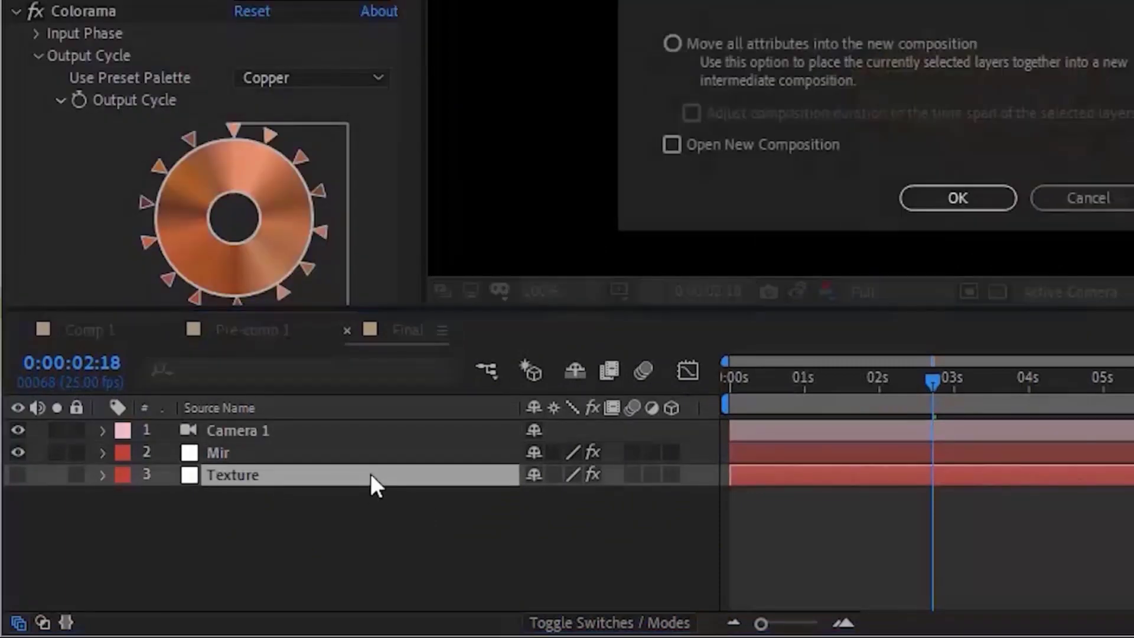
{"action": "key", "text": "Return"}
{"action": "key", "text": "ctrl+z"}
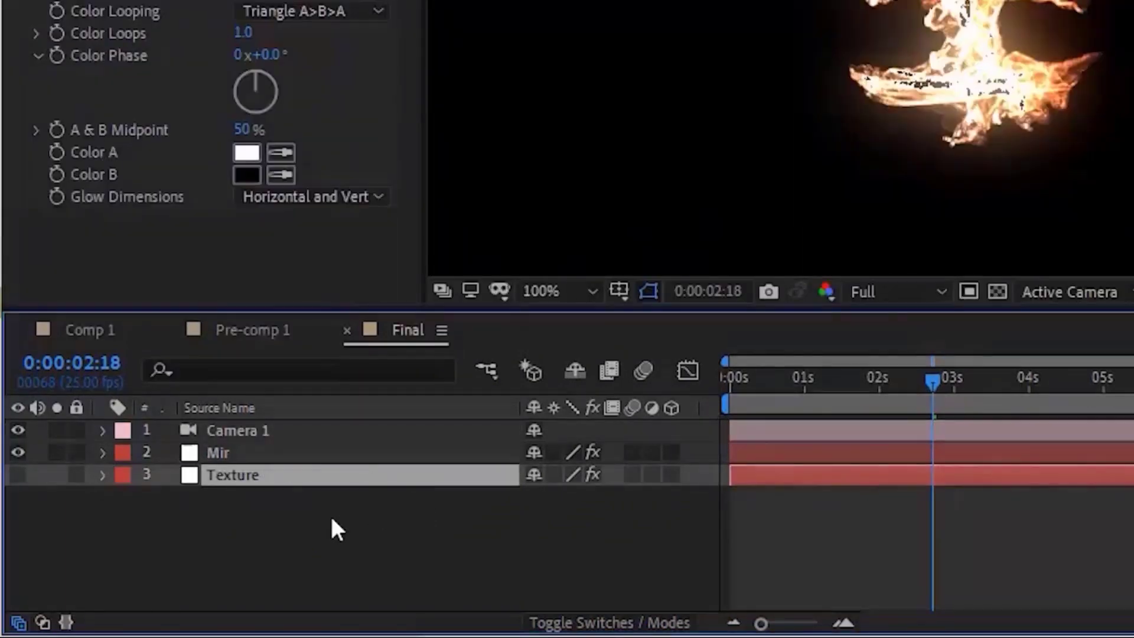
Step: Set Camera 1's Point of Interest Z to 30 and its Position Z to 0
{"action": "left_click", "coordinate": [109, 431]}
{"action": "left_click", "coordinate": [103, 430]}
{"action": "left_click", "coordinate": [125, 453]}
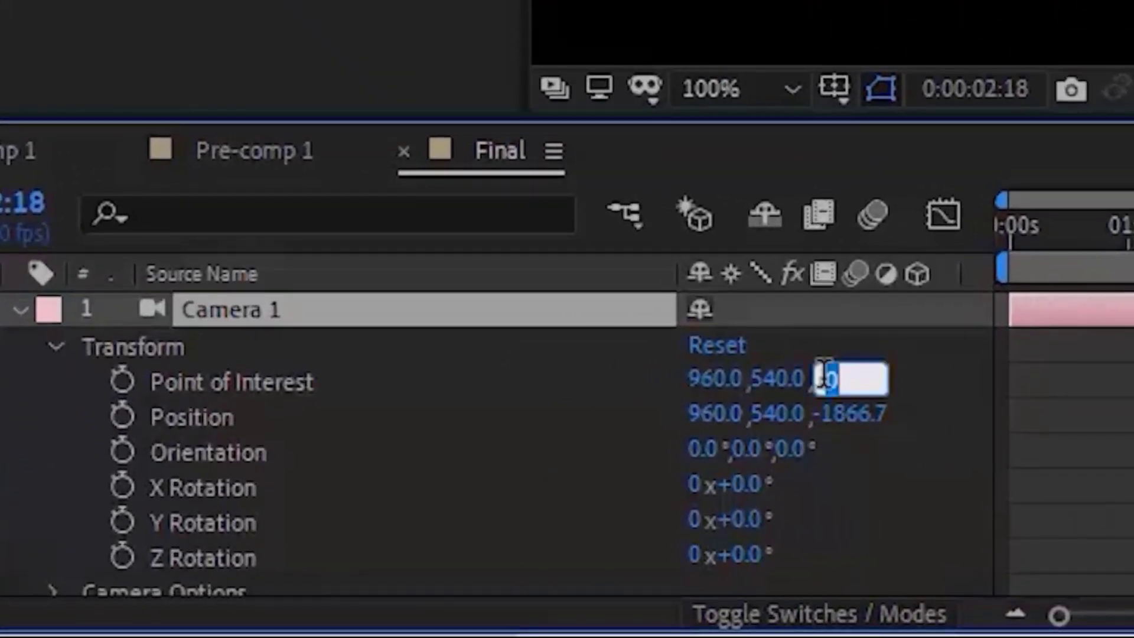
{"action": "type", "text": "30"}
{"action": "key", "text": "Return"}
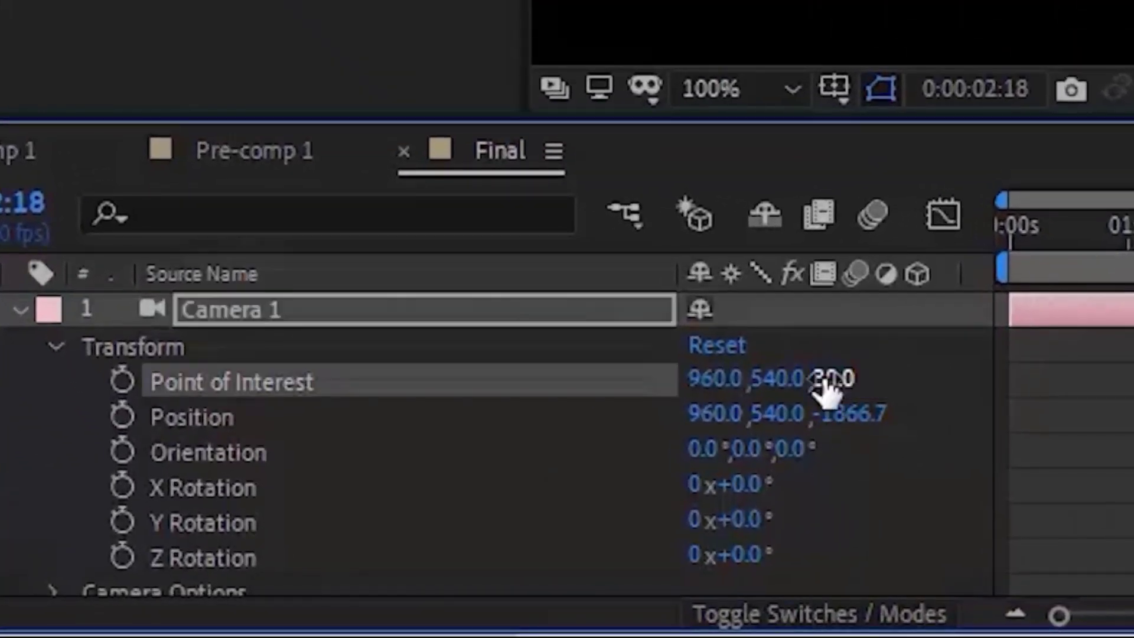
{"action": "key", "text": "Tab"}
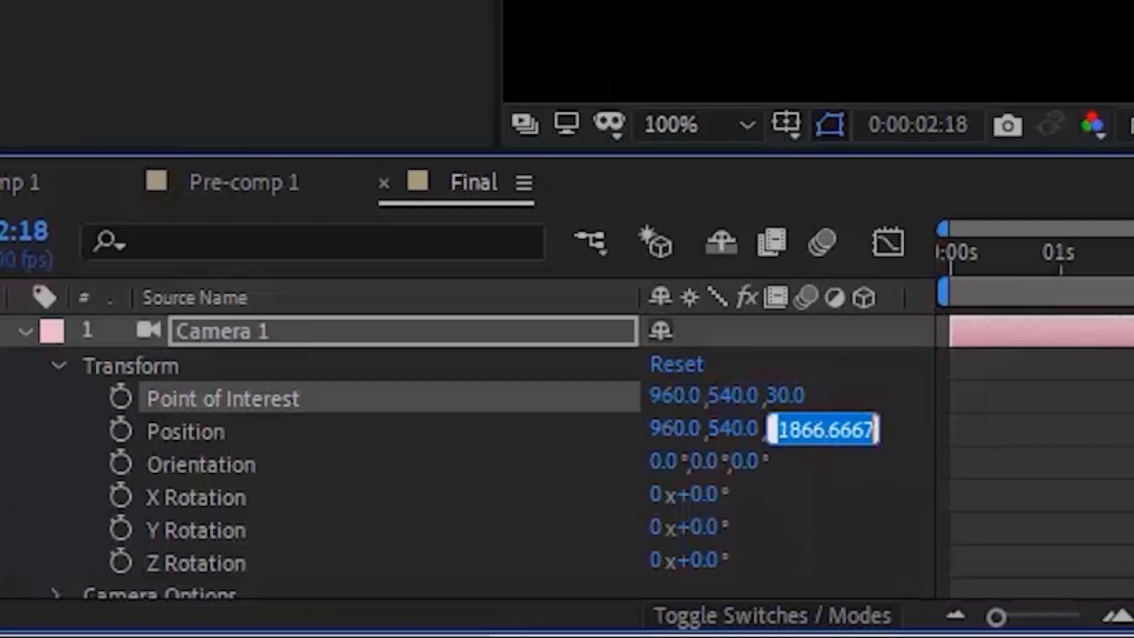
{"action": "type", "text": "0"}
{"action": "key", "text": "Return"}
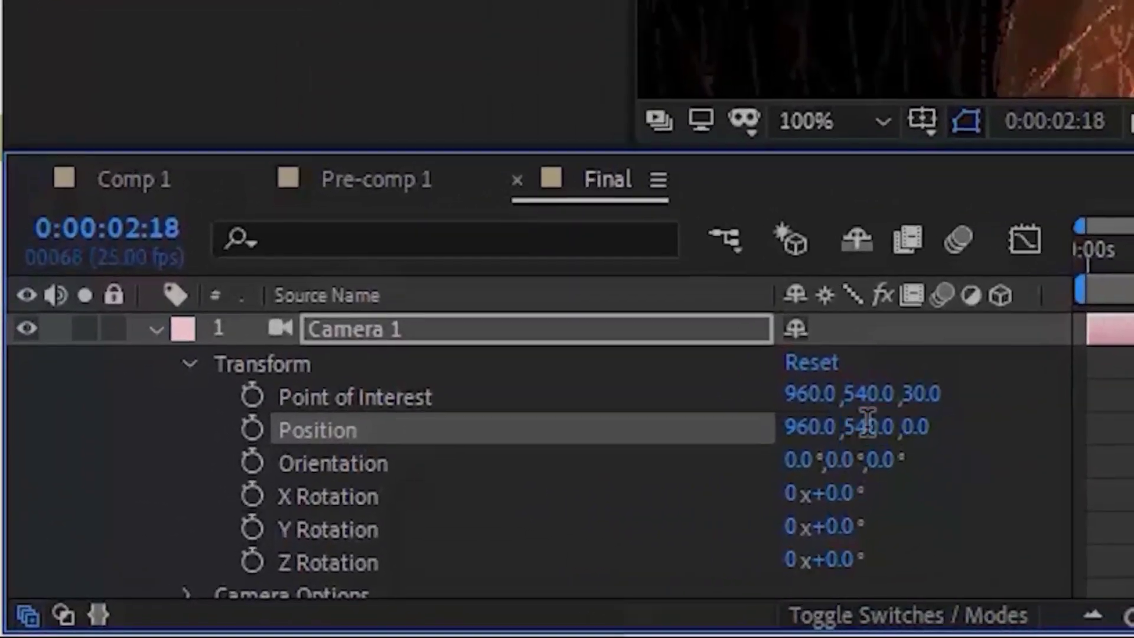
Step: Try lowering Camera 1's Position Y gradually to about -332
{"action": "left_click", "coordinate": [867, 425]}
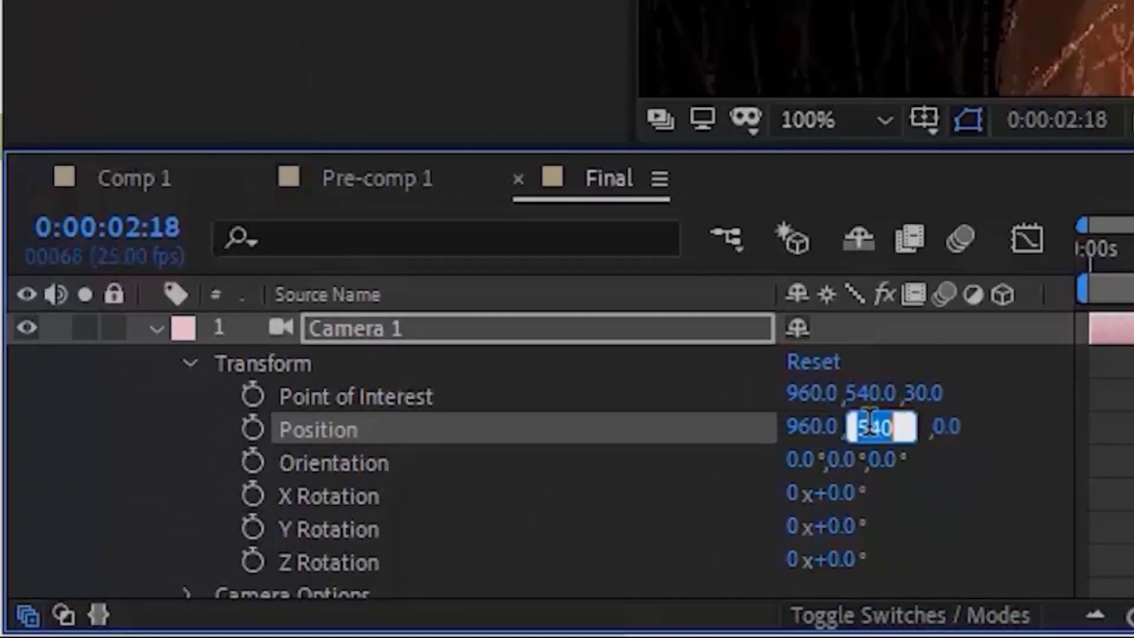
{"action": "key", "text": "Return"}
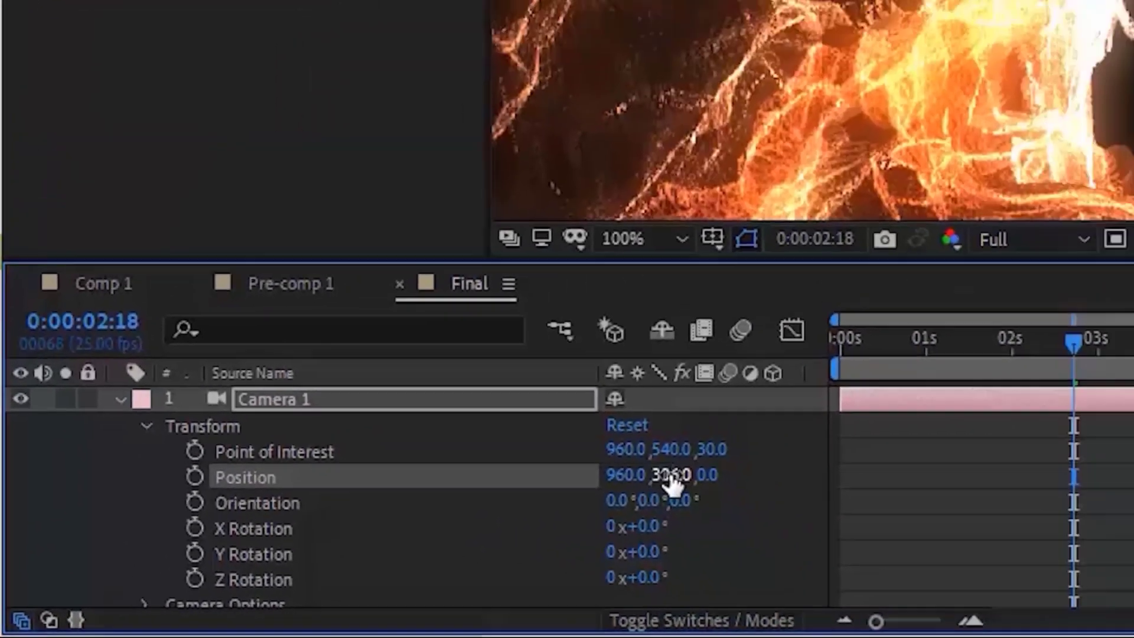
{"action": "left_click_drag", "start_coordinate": [884, 427], "coordinate": [803, 426]}
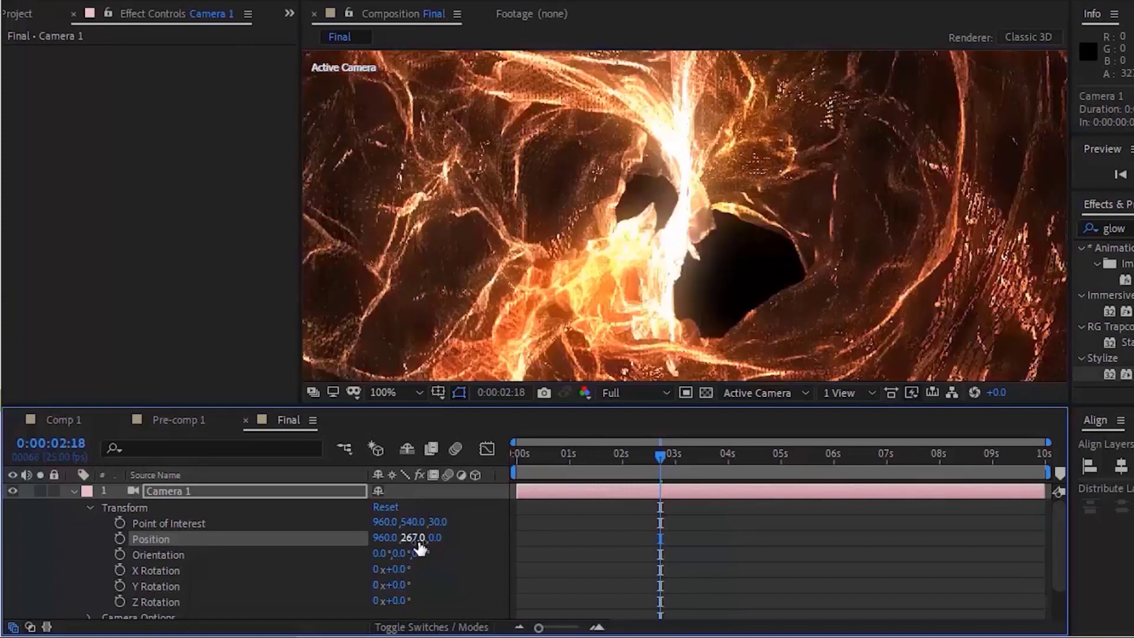
{"action": "left_click_drag", "start_coordinate": [418, 545], "coordinate": [291, 541]}
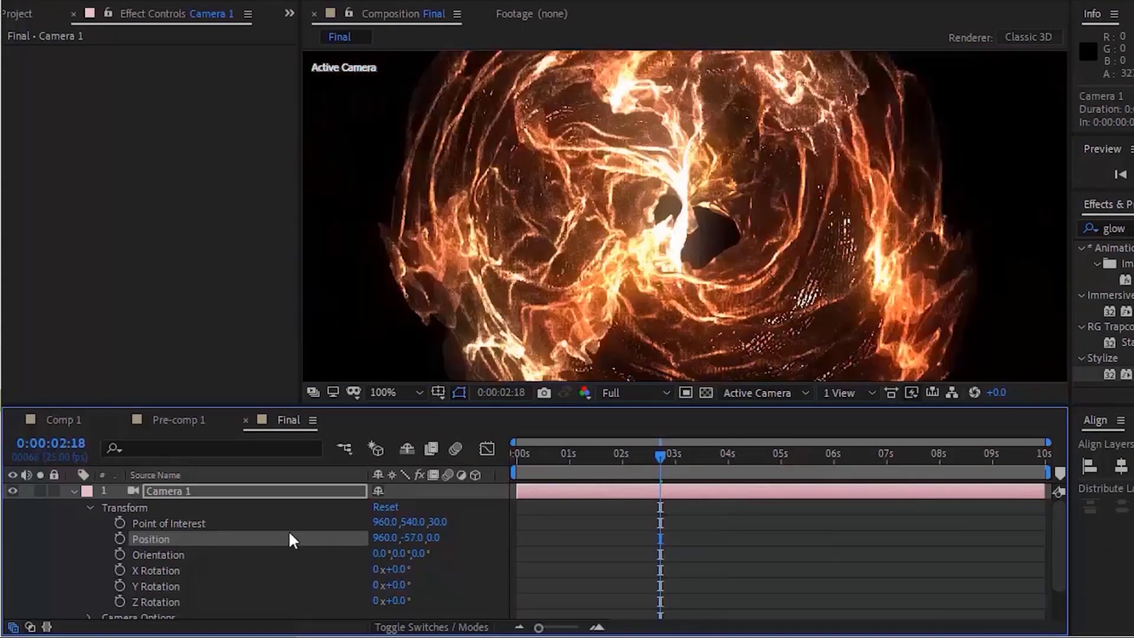
{"action": "mouse_move", "coordinate": [421, 548]}
{"action": "left_mouse_down"}
{"action": "mouse_move", "coordinate": [314, 537]}
{"action": "mouse_move", "coordinate": [442, 542]}
{"action": "mouse_move", "coordinate": [414, 539]}
{"action": "left_mouse_up"}
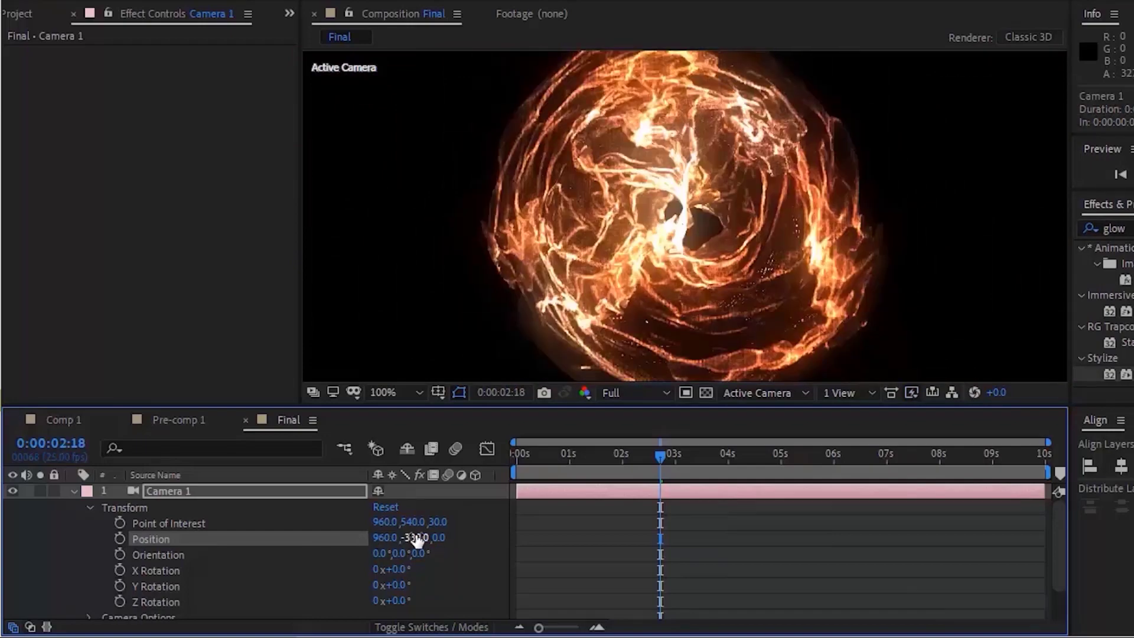
Step: Set Camera 1's Position Y to 150, and move the current time to 0:00:02:10
{"action": "key", "text": "comma"}
{"action": "left_click", "coordinate": [396, 392]}
{"action": "left_click", "coordinate": [416, 66]}
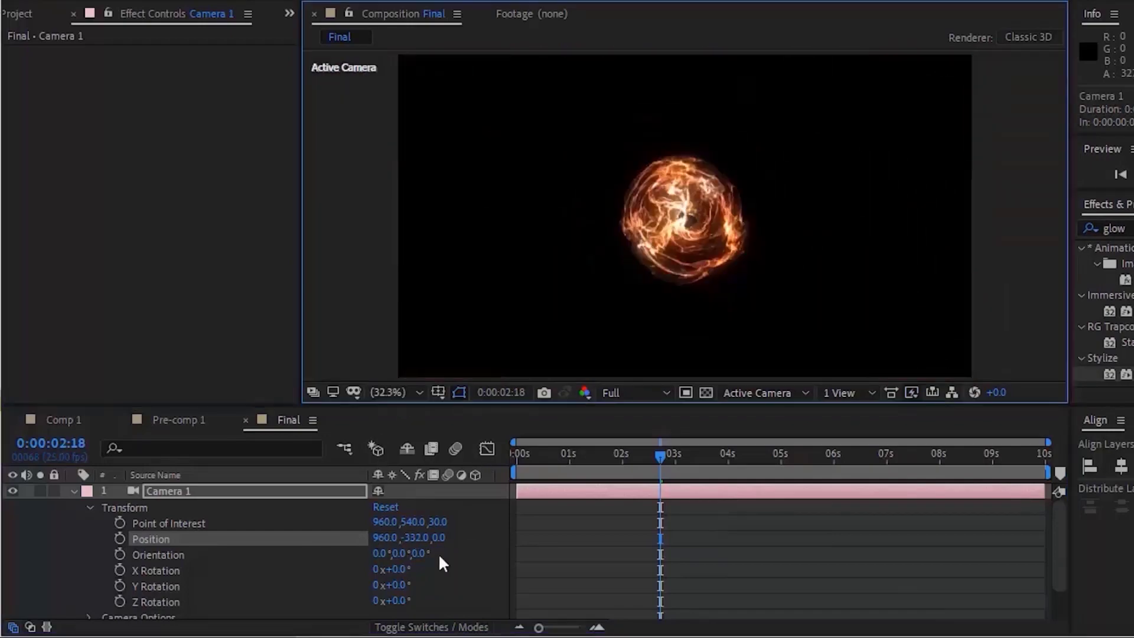
{"action": "left_click", "coordinate": [415, 538]}
{"action": "type", "text": "306"}
{"action": "key", "text": "Return"}
{"action": "left_click_drag", "start_coordinate": [418, 545], "coordinate": [407, 541]}
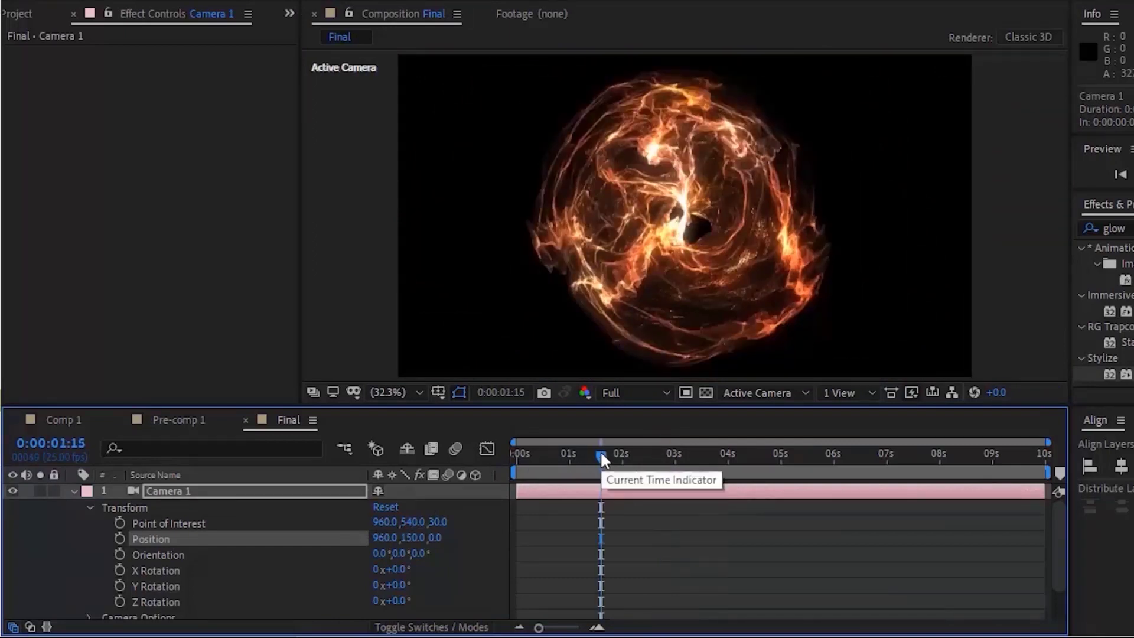
{"action": "left_click_drag", "start_coordinate": [603, 460], "coordinate": [644, 459]}
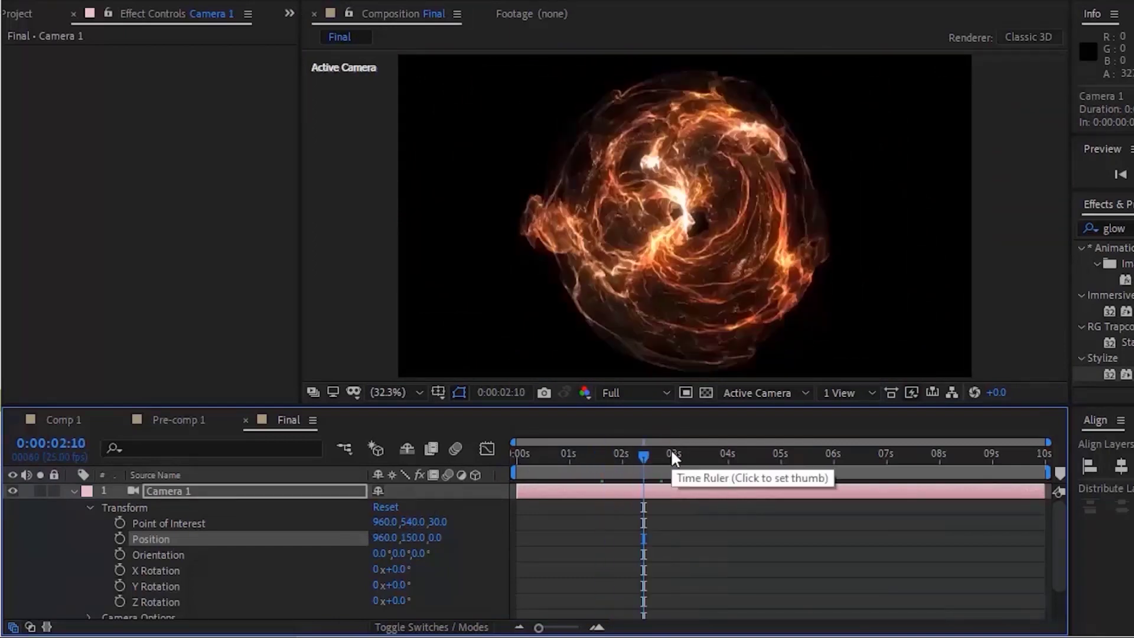
Step: Try a Zoom of 1000 pixels in Camera 1's Camera Options, and undo it
{"action": "left_click", "coordinate": [89, 508]}
{"action": "left_click", "coordinate": [90, 515]}
{"action": "left_click", "coordinate": [383, 506]}
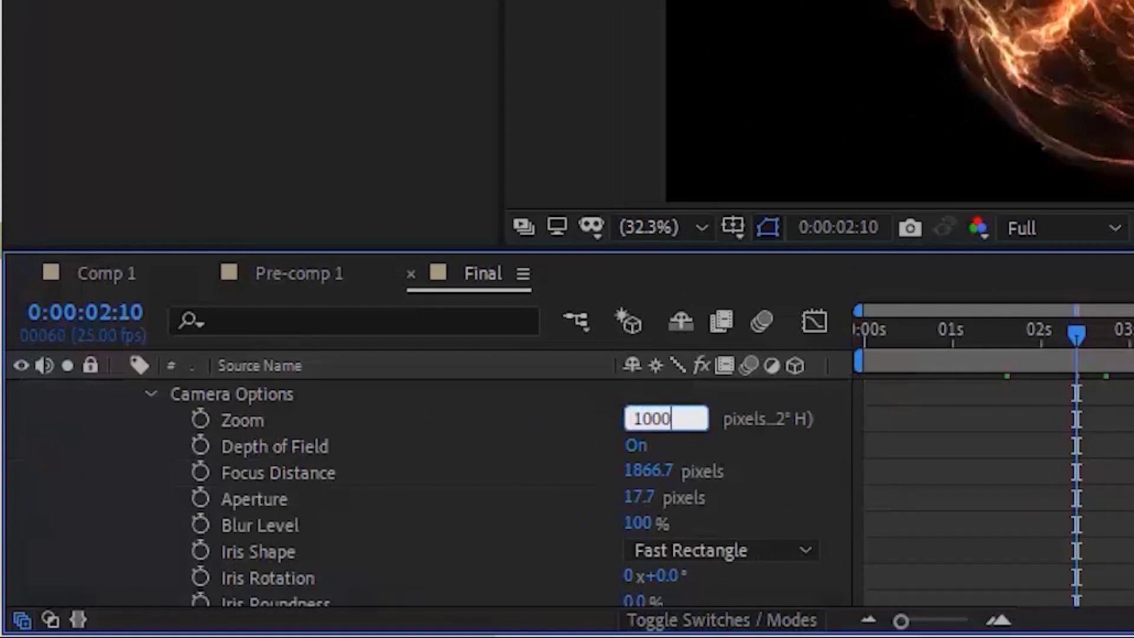
{"action": "type", "text": "1000"}
{"action": "key", "text": "Return"}
{"action": "key", "text": "ctrl+z"}
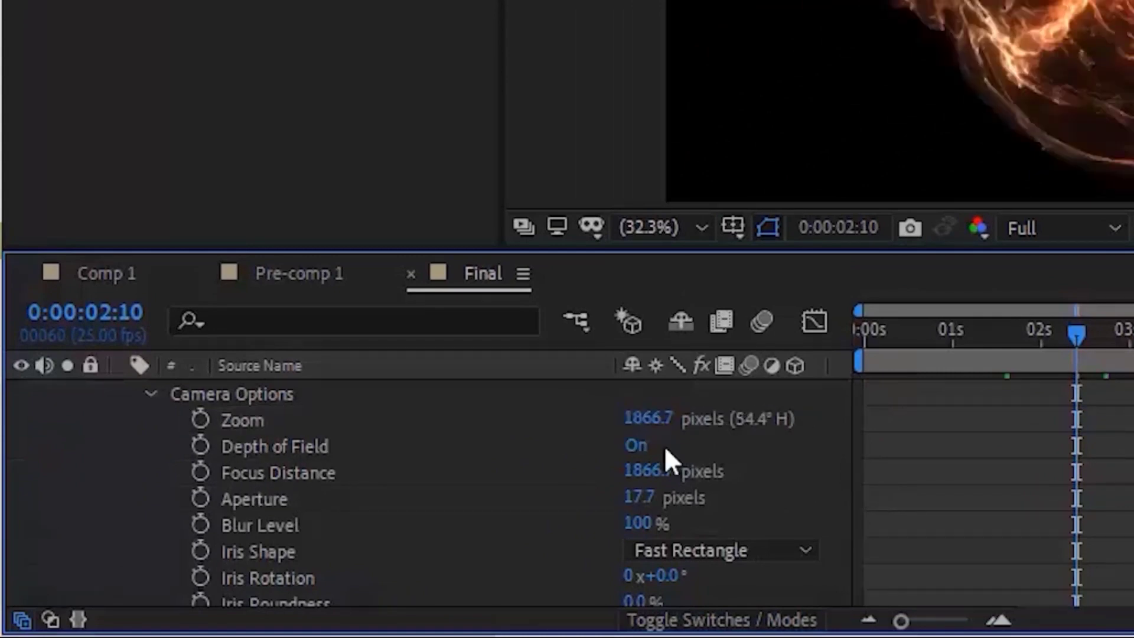
Step: Set Camera 1's Focus Distance to about 2345.7 pixels, and collapse the camera layer's properties
{"action": "left_click_drag", "start_coordinate": [641, 480], "coordinate": [707, 474]}
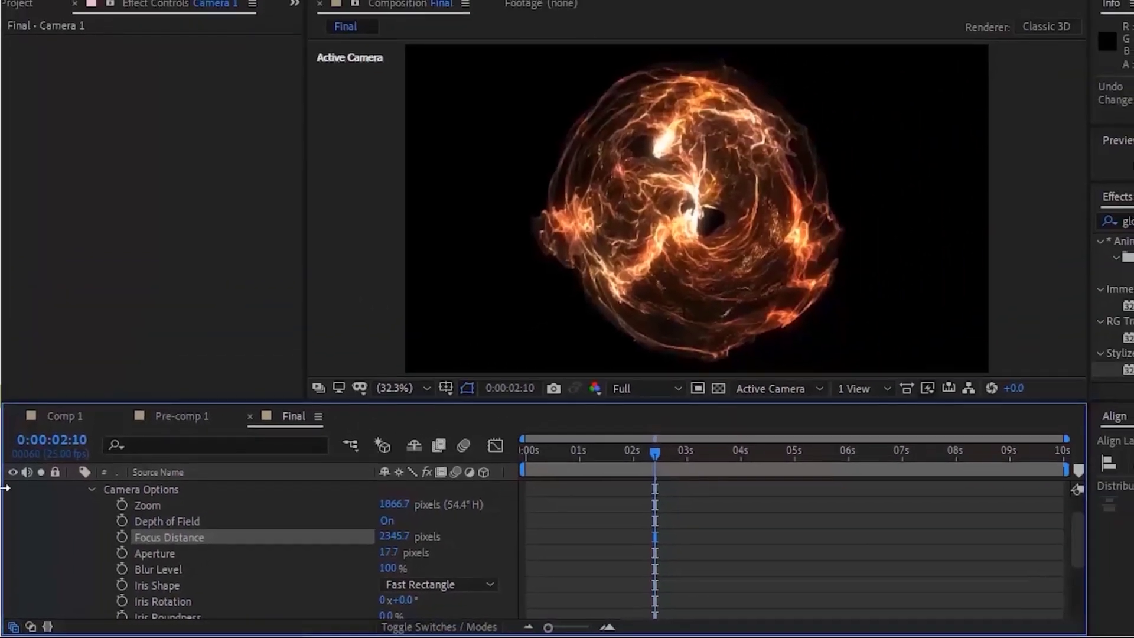
{"action": "left_click", "coordinate": [150, 393]}
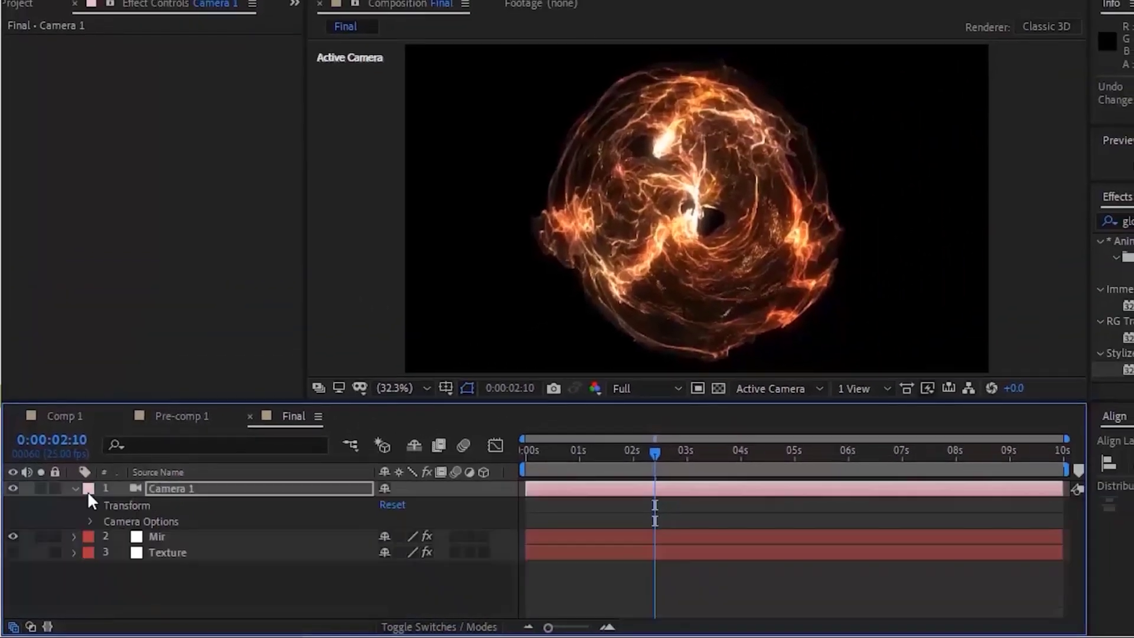
{"action": "left_click", "coordinate": [75, 488]}
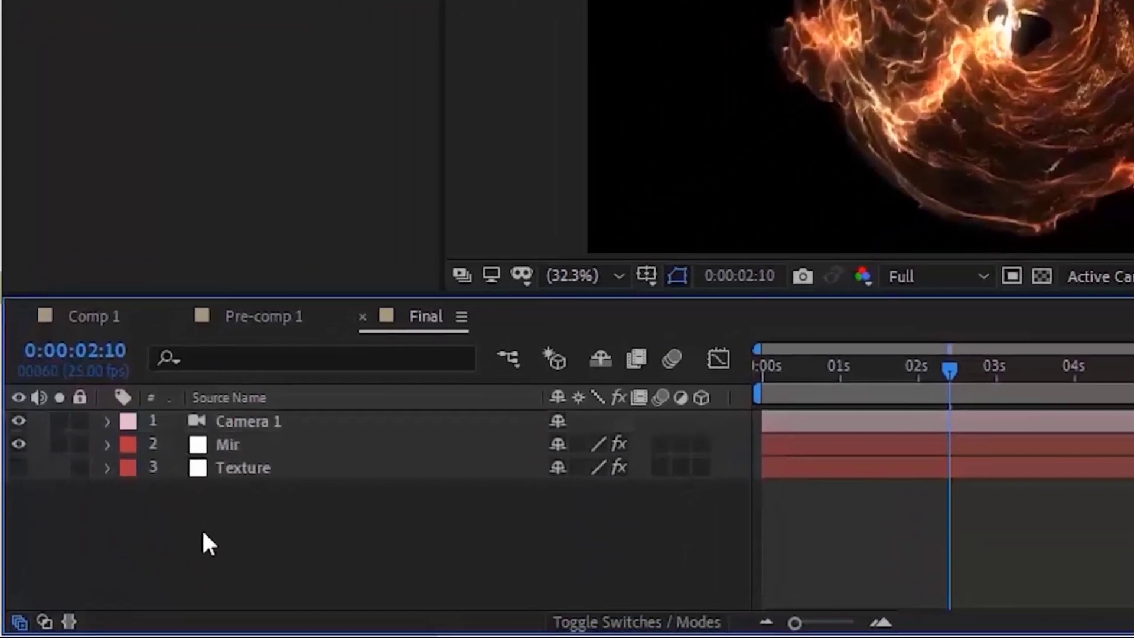
Step: Add a Point light with 80% intensity, Smooth falloff and the greyish-blue color 8595A8
{"action": "right_click", "coordinate": [138, 567]}
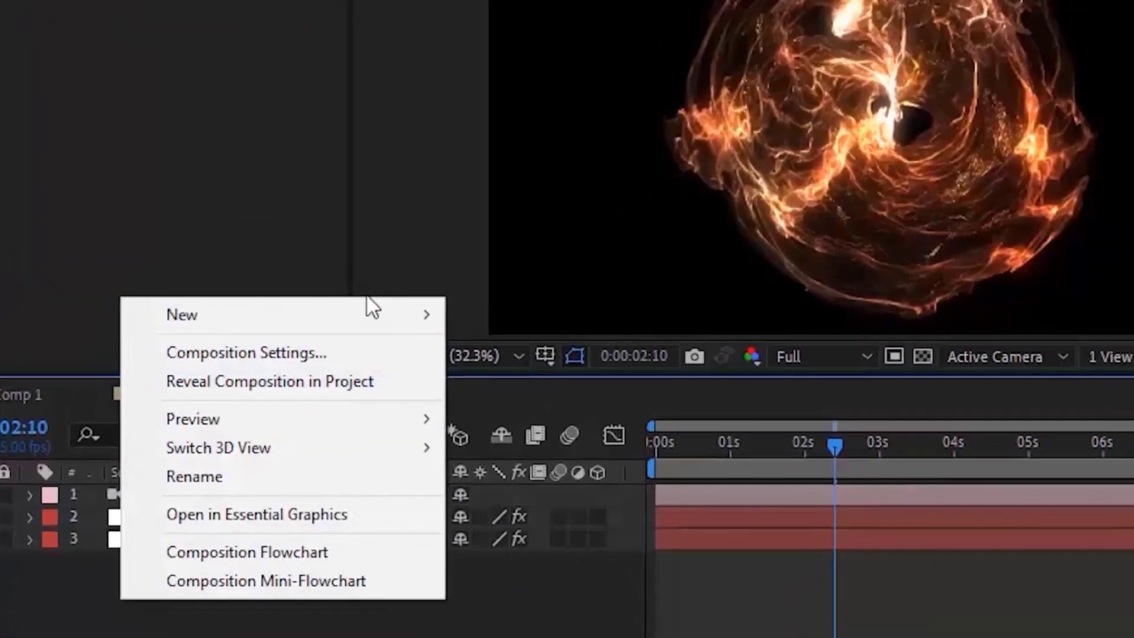
{"action": "mouse_move", "coordinate": [369, 315]}
{"action": "left_click", "coordinate": [529, 412]}
{"action": "left_click", "coordinate": [606, 122]}
{"action": "left_click", "coordinate": [576, 196]}
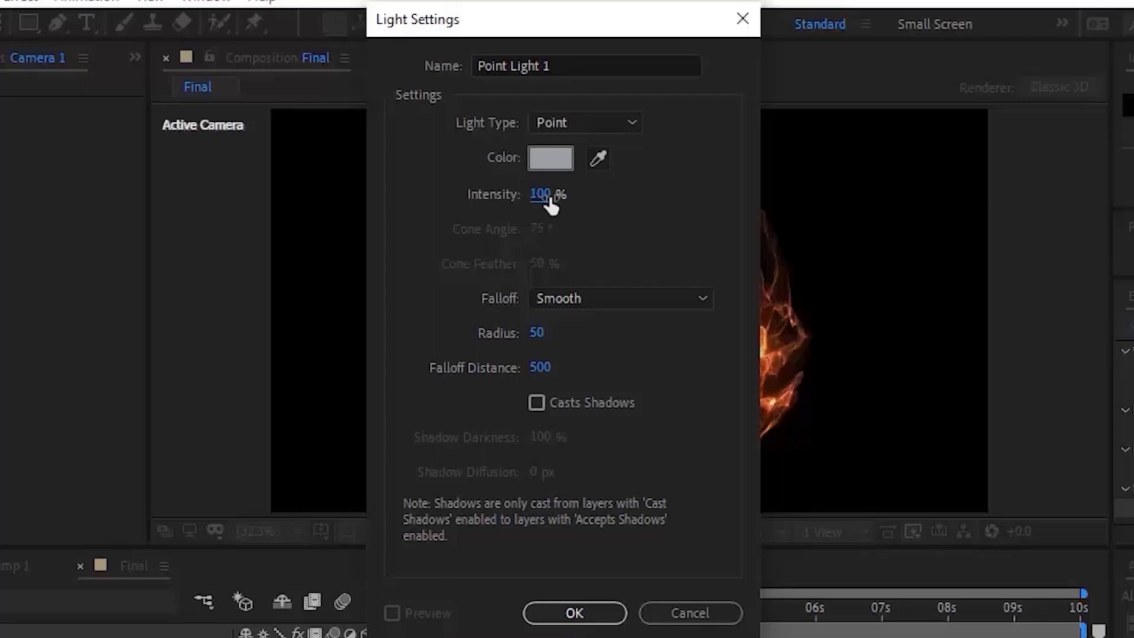
{"action": "left_click", "coordinate": [558, 159]}
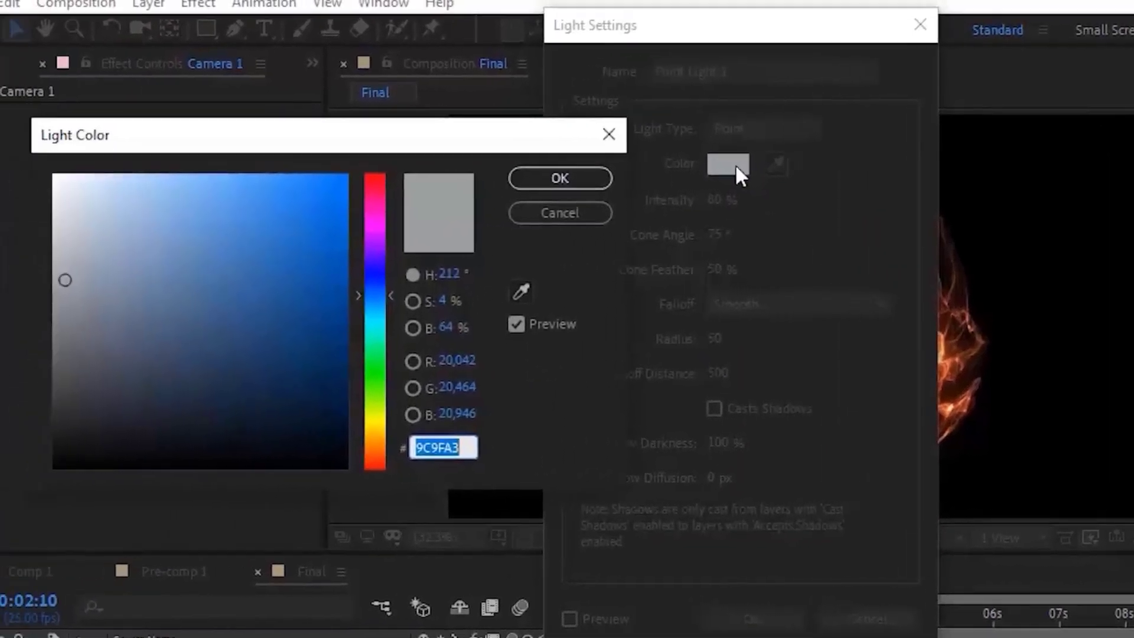
{"action": "left_click", "coordinate": [110, 284]}
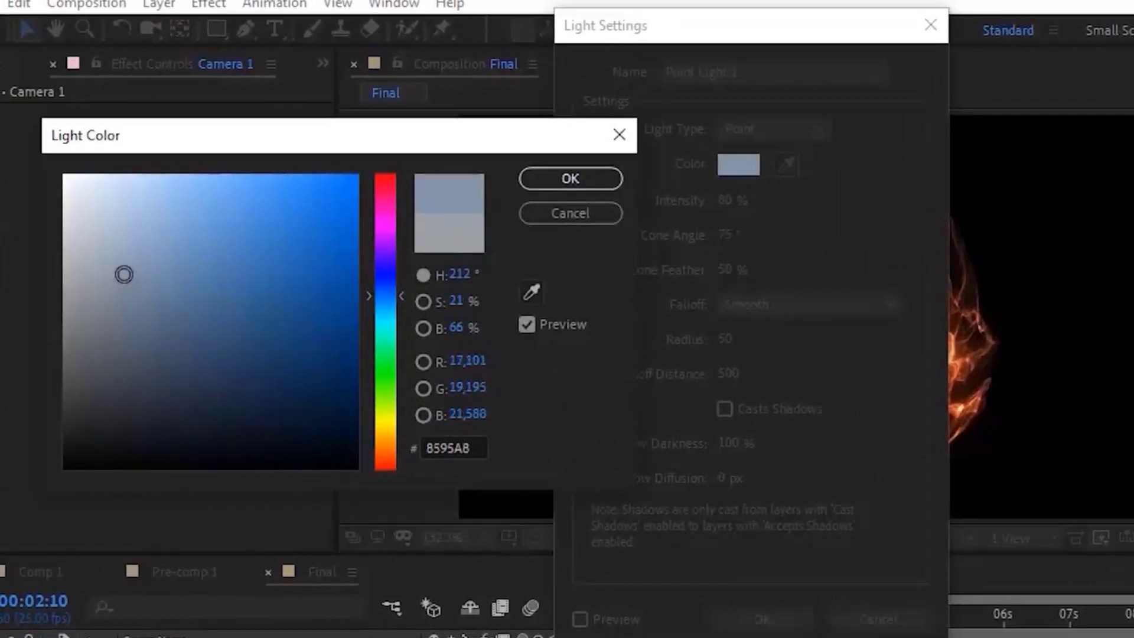
{"action": "left_click", "coordinate": [571, 179]}
{"action": "left_click", "coordinate": [759, 620]}
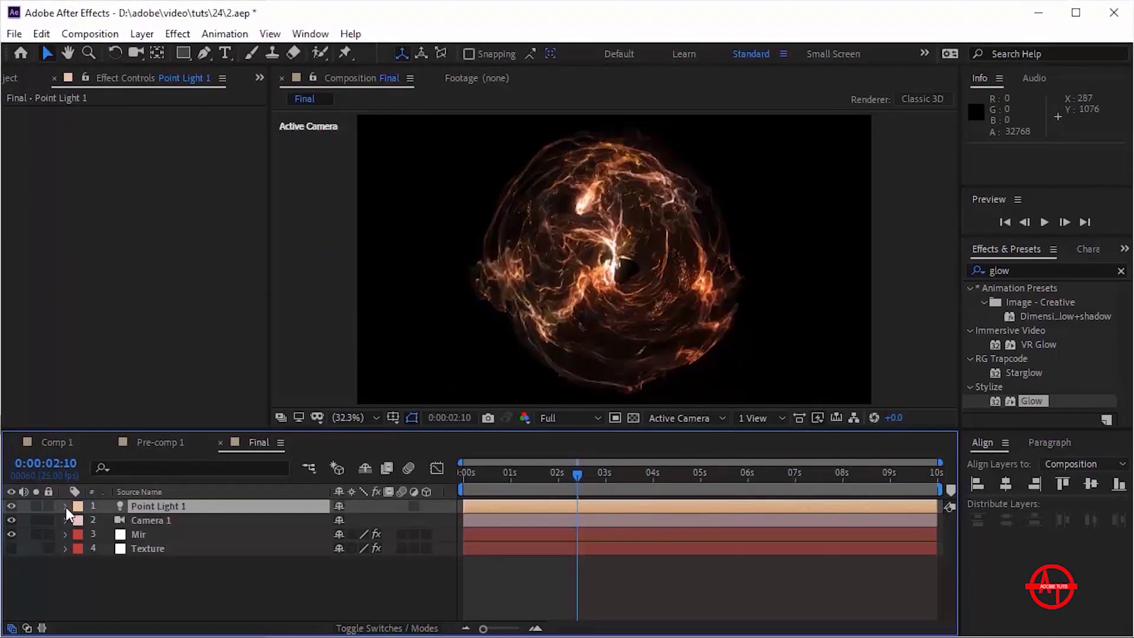
Step: Set Point Light 1's Position X to 913 and Position Z to 30
{"action": "left_click", "coordinate": [163, 519]}
{"action": "left_click", "coordinate": [162, 509]}
{"action": "left_click", "coordinate": [65, 506]}
{"action": "left_click", "coordinate": [80, 520]}
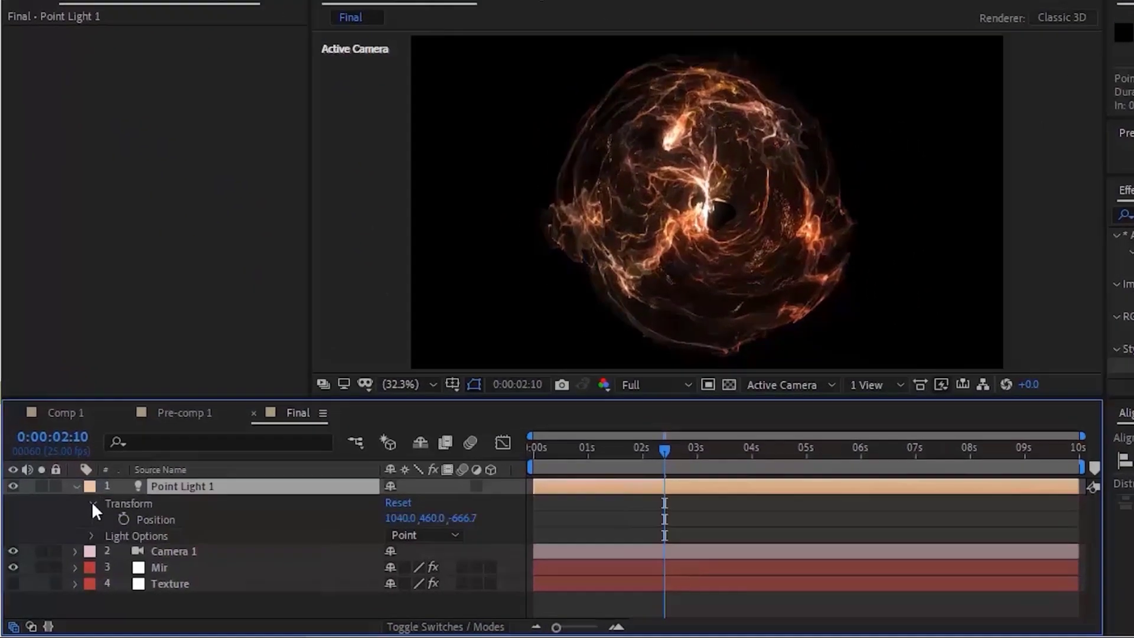
{"action": "left_click", "coordinate": [348, 534]}
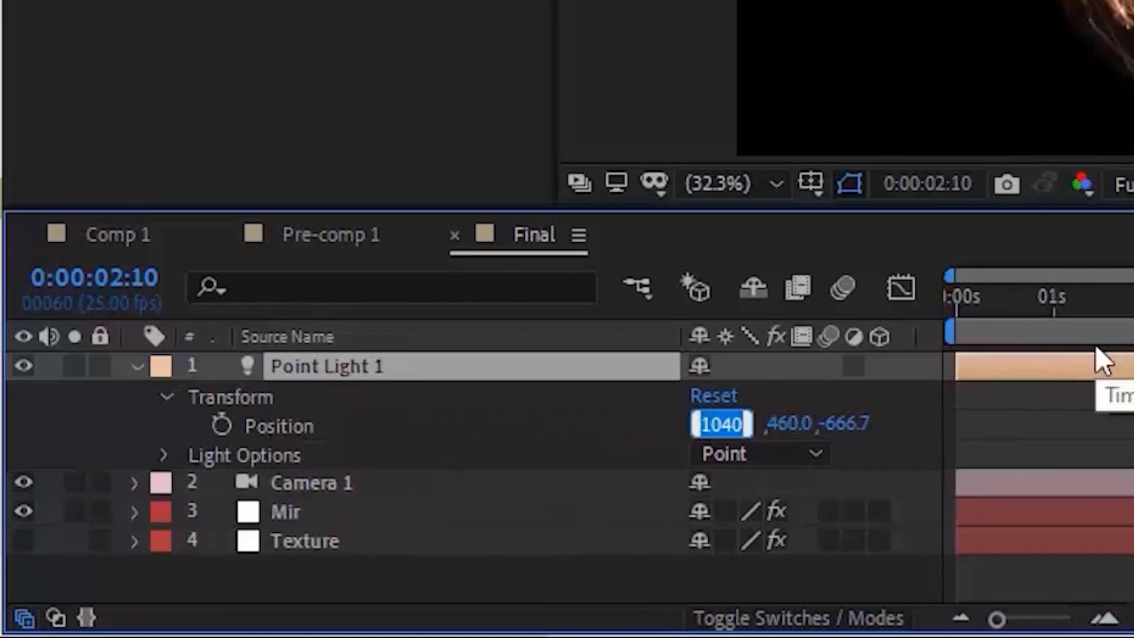
{"action": "type", "text": "913"}
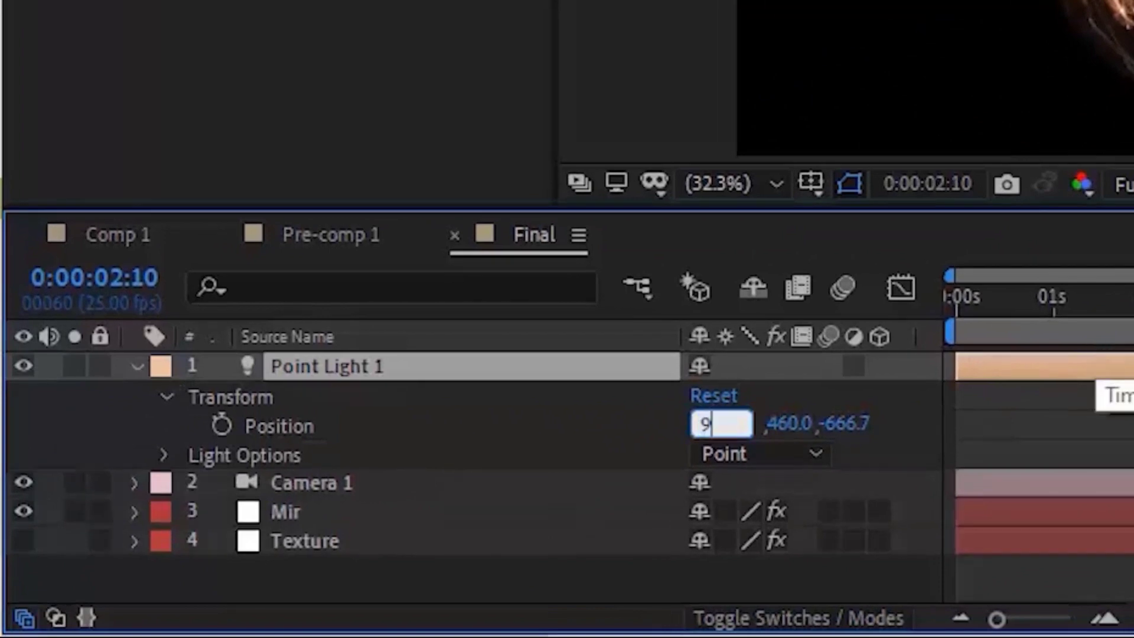
{"action": "key", "text": "Tab"}
{"action": "key", "text": "Tab"}
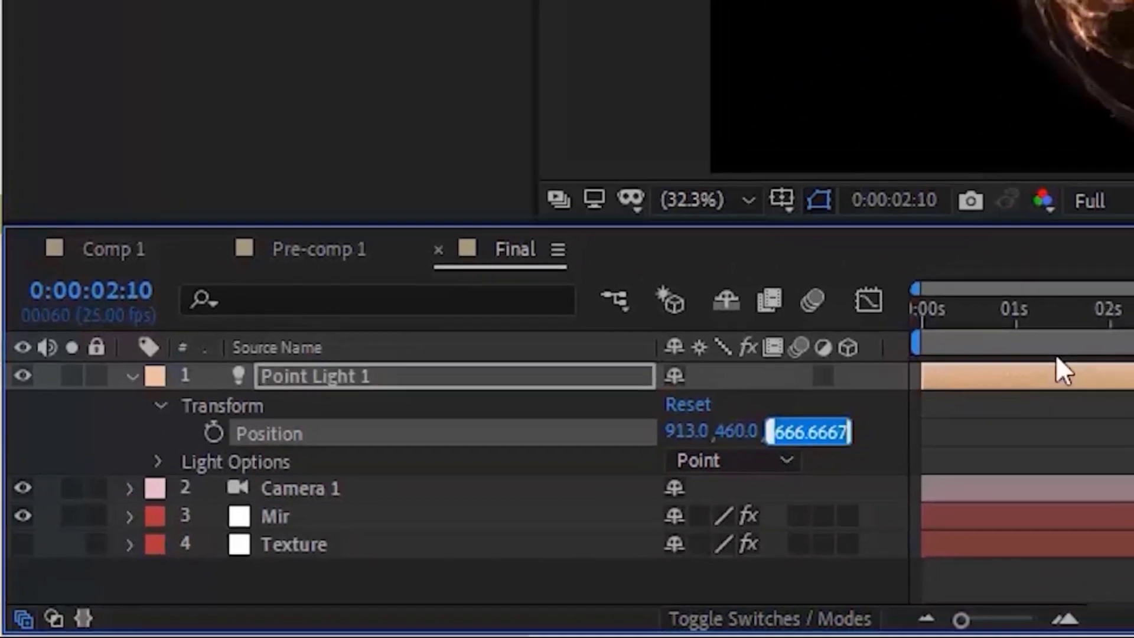
{"action": "type", "text": "30"}
{"action": "key", "text": "Return"}
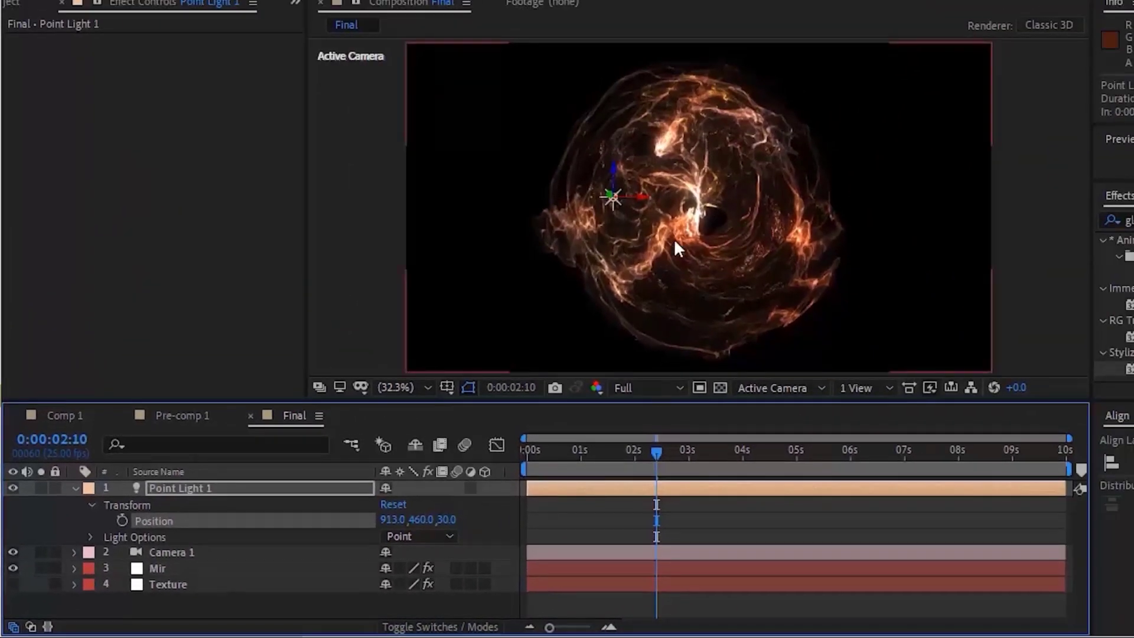
Step: Scrub the animation to 0:00:03:17 to examine how the point light affects the energy form
{"action": "left_click_drag", "start_coordinate": [635, 201], "coordinate": [674, 202]}
{"action": "scroll", "coordinate": [695, 349], "scroll_direction": "down", "scroll_amount": 2}
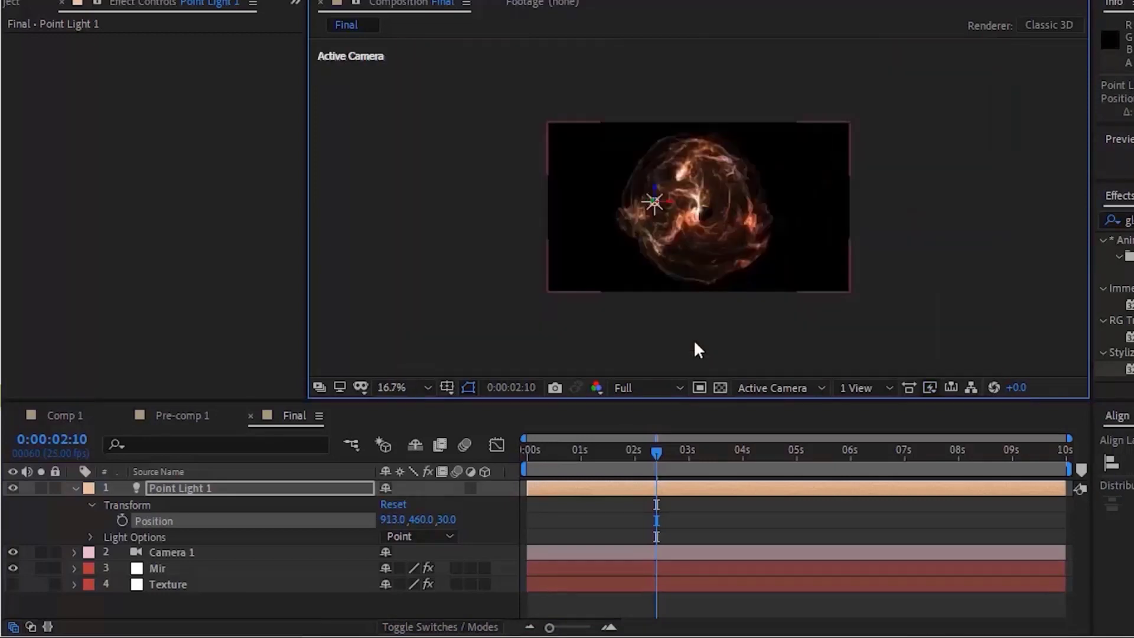
{"action": "scroll", "coordinate": [694, 349], "scroll_direction": "up", "scroll_amount": 2}
{"action": "left_click_drag", "start_coordinate": [656, 454], "coordinate": [726, 457]}
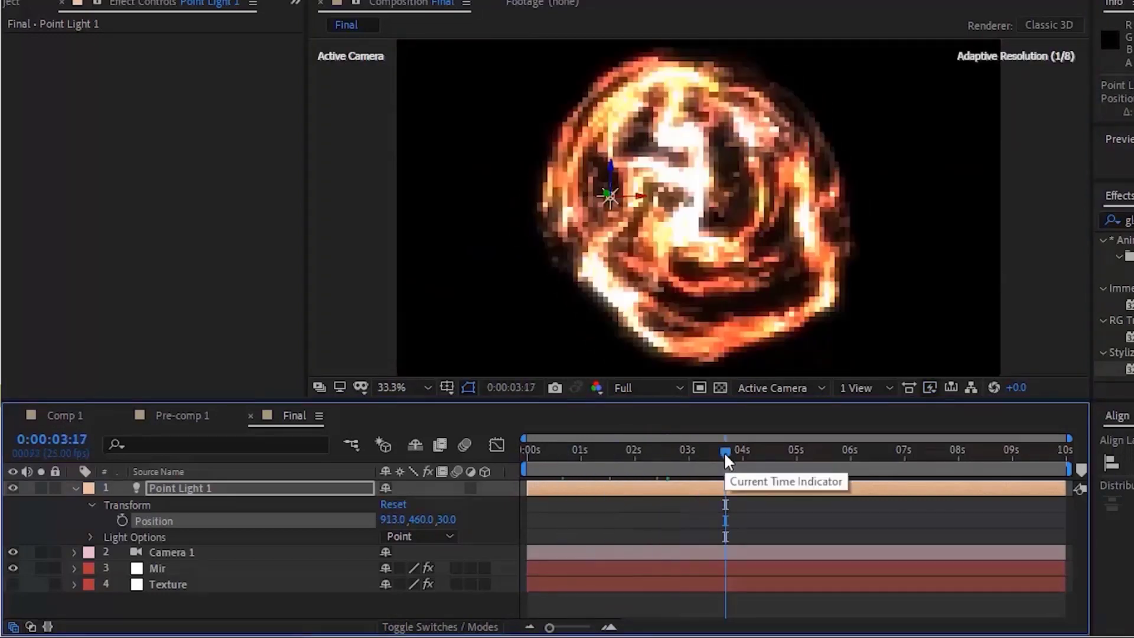
Step: Set the Glow Intensity of the Mir layer's Glow effect to 2.2
{"action": "left_click", "coordinate": [158, 569]}
{"action": "left_click", "coordinate": [173, 121]}
{"action": "type", "text": "3"}
{"action": "key", "text": "Return"}
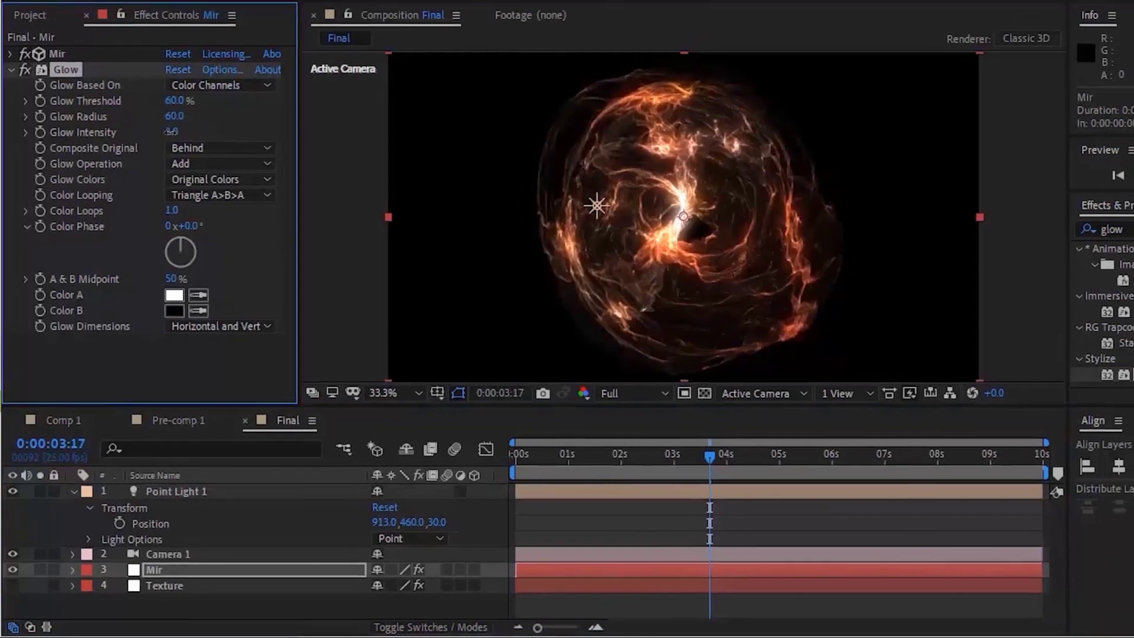
{"action": "left_click_drag", "start_coordinate": [170, 132], "coordinate": [165, 132]}
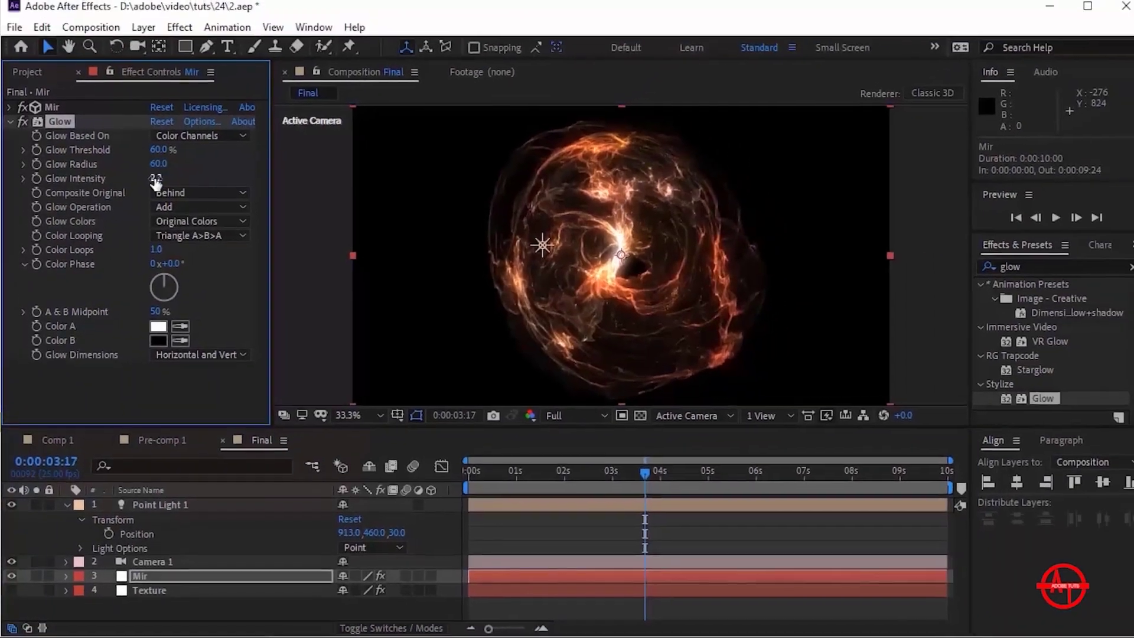
Step: Shorten the Final composition's work area to the first 5 seconds and preview the sphere animation from the start
{"action": "left_click_drag", "start_coordinate": [572, 455], "coordinate": [651, 474]}
{"action": "left_click", "coordinate": [312, 489]}
{"action": "key", "text": "space"}
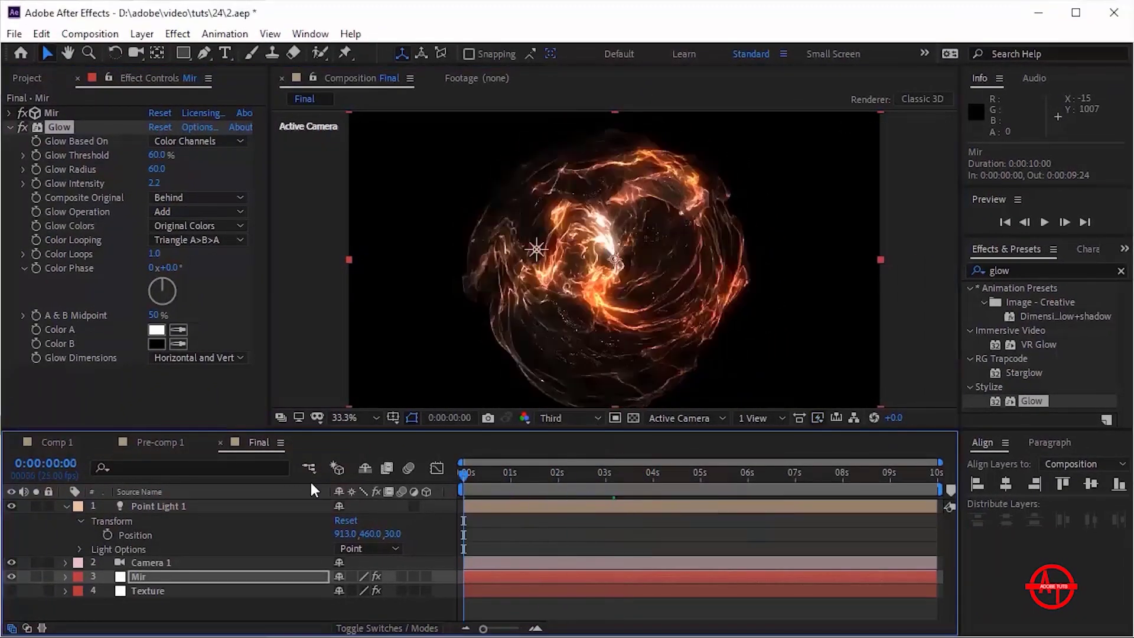
{"action": "key", "text": "space"}
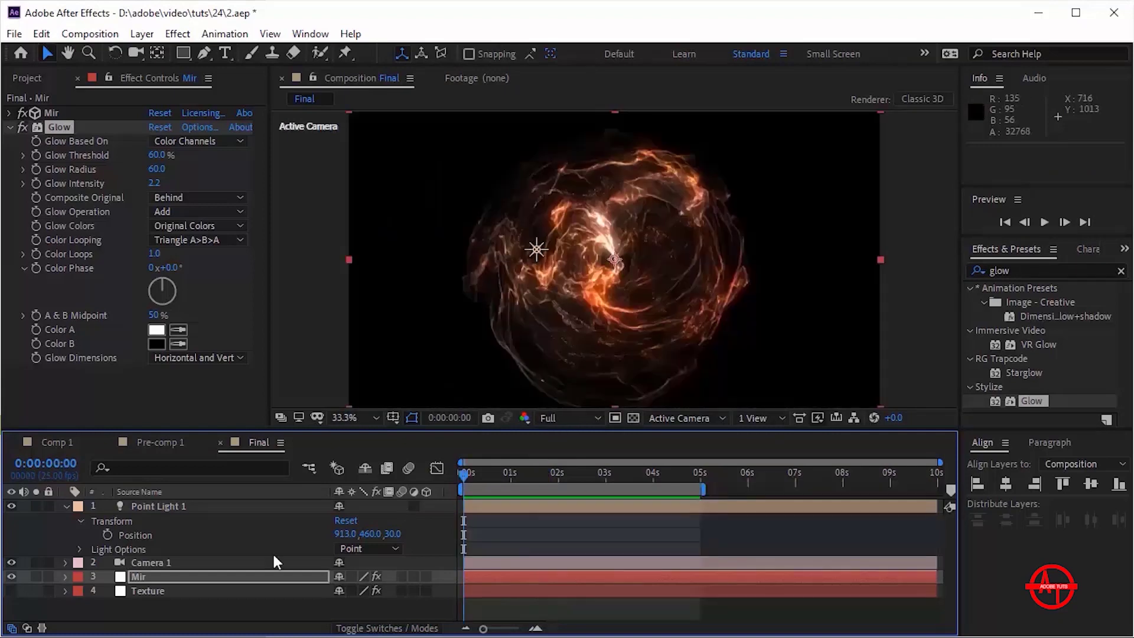
Step: Reveal Camera 1's Position property and set its Y value to 100
{"action": "left_click", "coordinate": [164, 563]}
{"action": "key", "text": "p"}
{"action": "left_click_drag", "start_coordinate": [368, 576], "coordinate": [370, 581]}
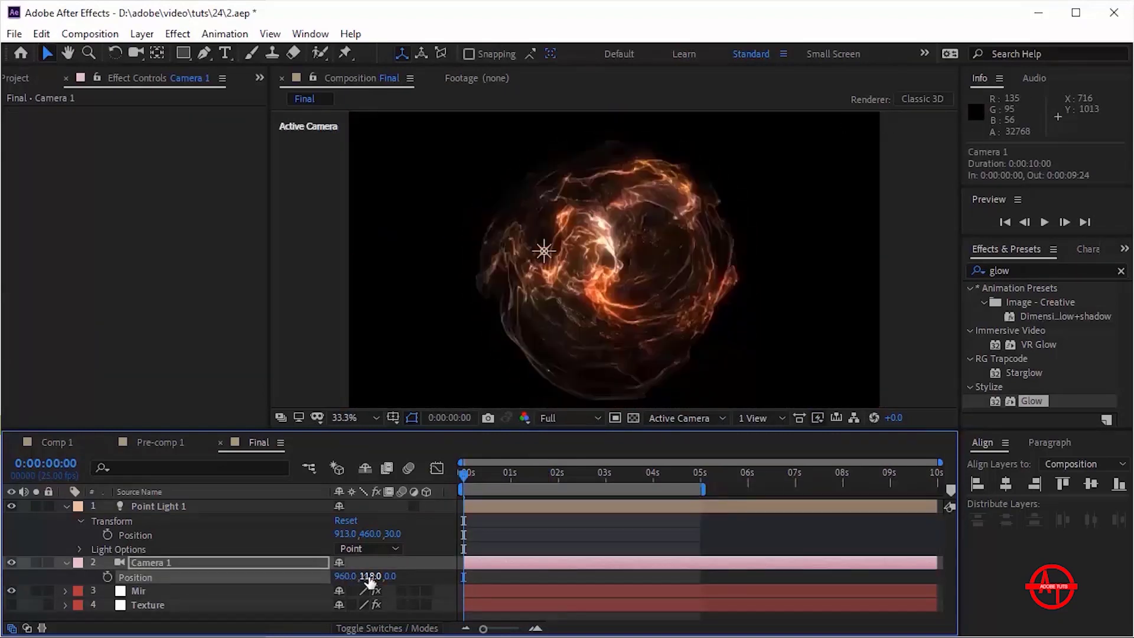
{"action": "key", "text": "Return"}
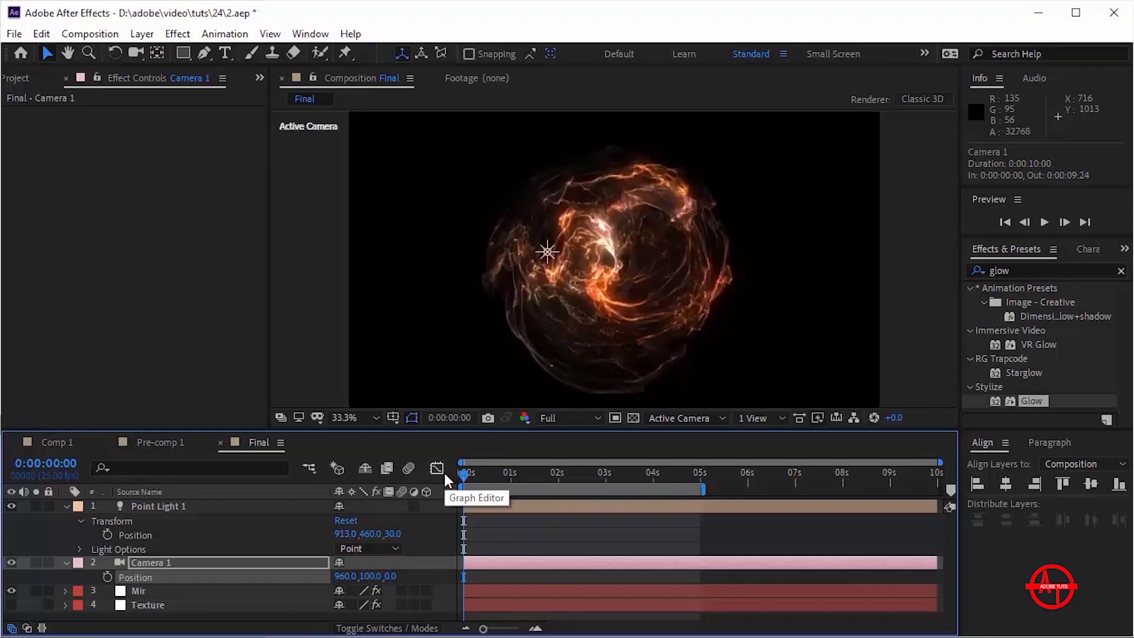
Step: Set the preview resolution to Quarter and play the animation from the start with the viewer magnified to 100%
{"action": "key", "text": "space"}
{"action": "left_click", "coordinate": [515, 474]}
{"action": "left_click", "coordinate": [557, 477]}
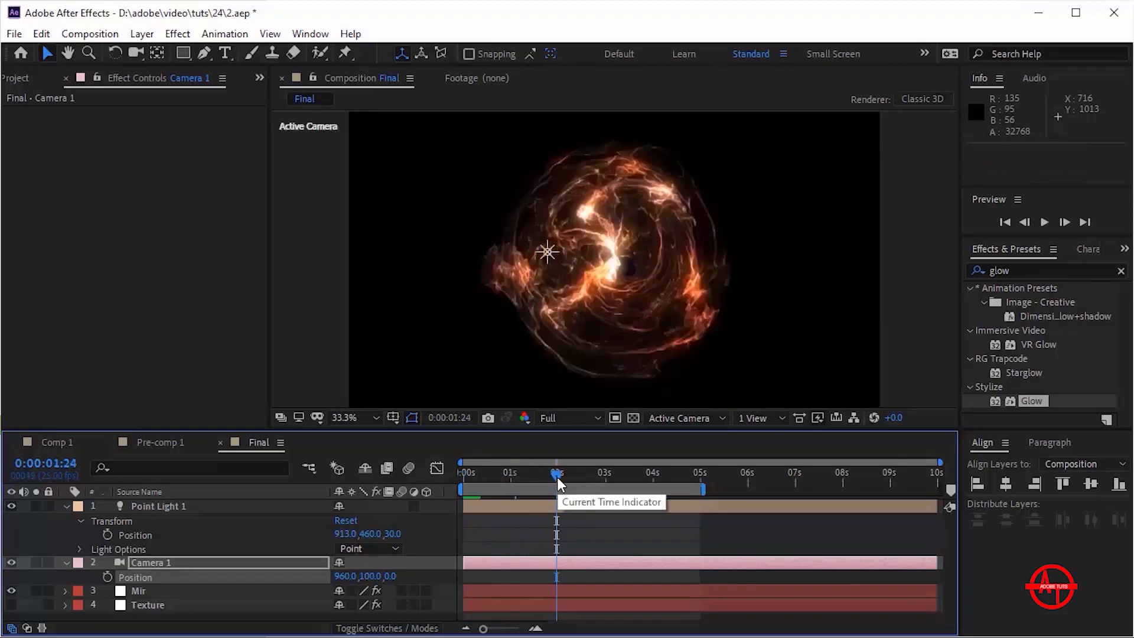
{"action": "left_click", "coordinate": [576, 475]}
{"action": "left_click", "coordinate": [569, 417]}
{"action": "left_click", "coordinate": [583, 513]}
{"action": "key", "text": "space"}
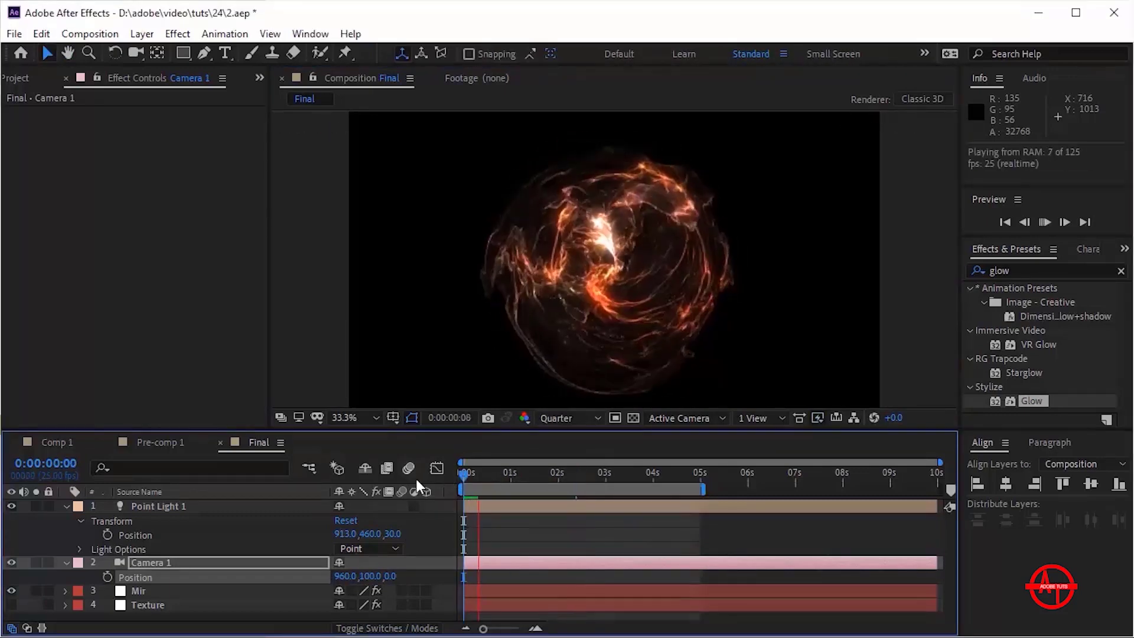
{"action": "key", "text": "period"}
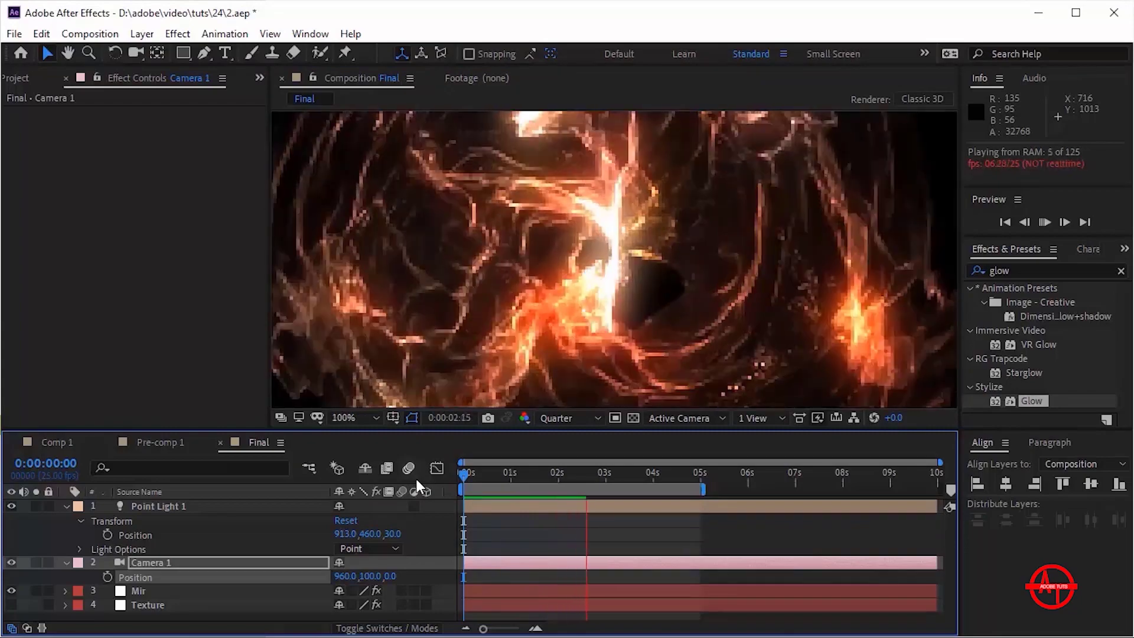